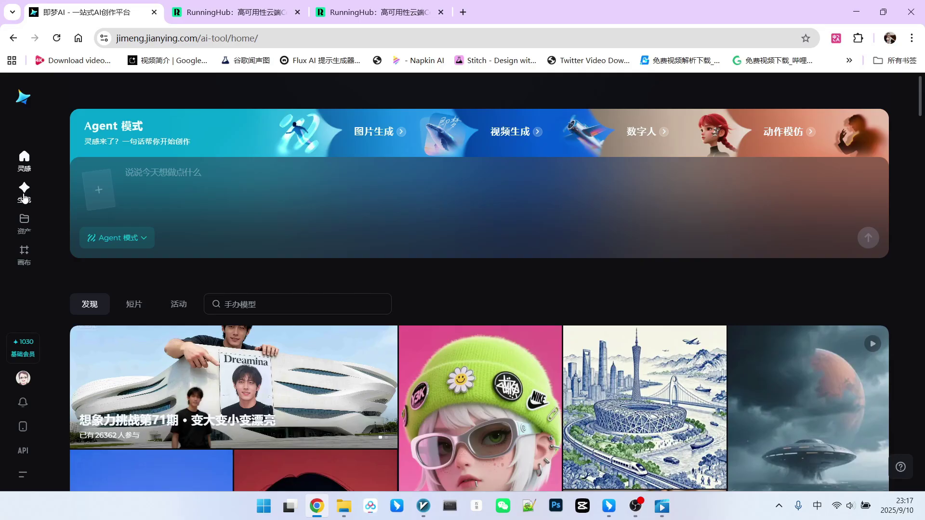
Switch to Jimeng's image generation page, which shows the earlier back-view results of two girls.
{"action": "left_click", "coordinate": [24, 195]}
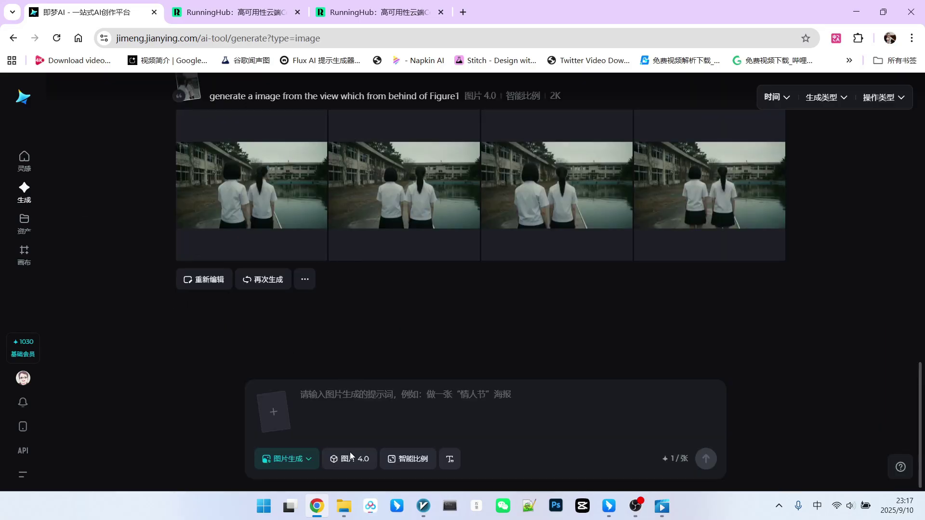
Keep 图片 4.0 selected as the image model in the model list.
{"action": "left_click", "coordinate": [350, 459]}
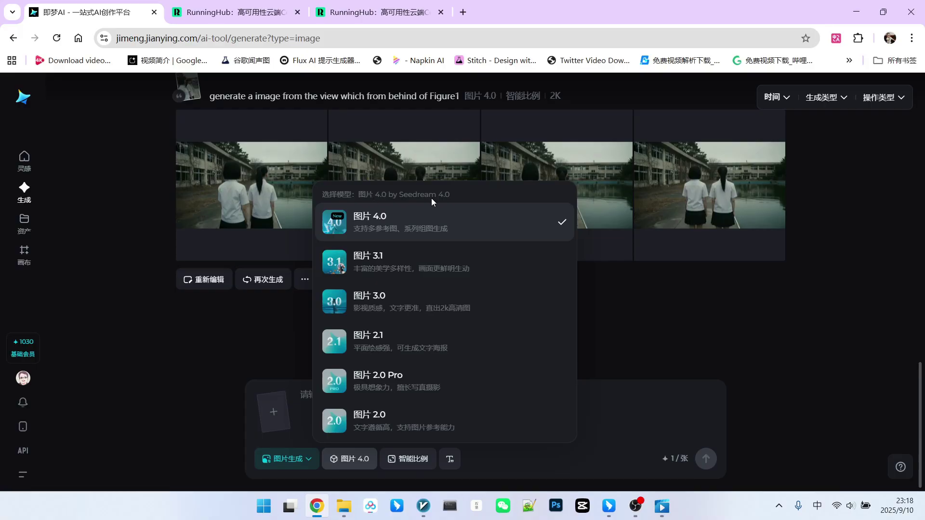
{"action": "left_click", "coordinate": [459, 217]}
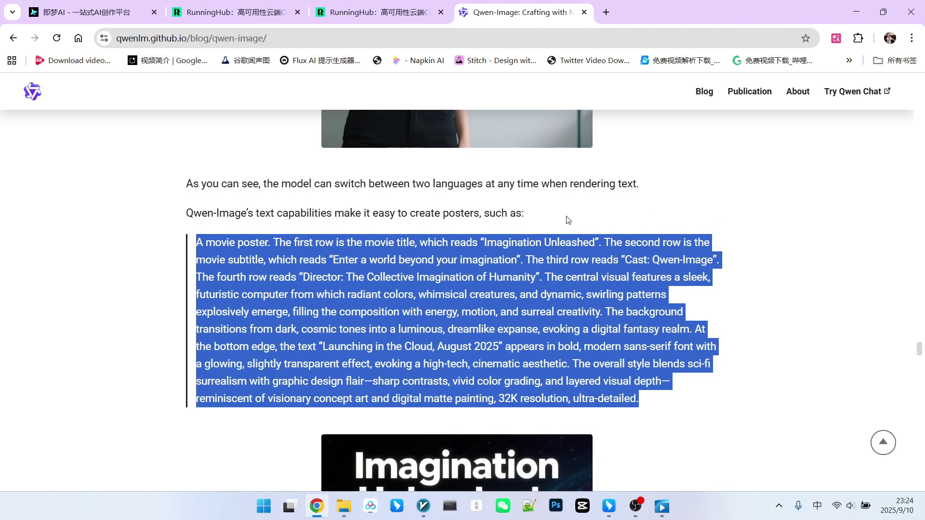
Leave the Qwen blog's poster prompt and switch over to the RunningHub ComfyUI tabs.
{"action": "scroll", "coordinate": [510, 248], "scroll_direction": "down", "scroll_amount": 1}
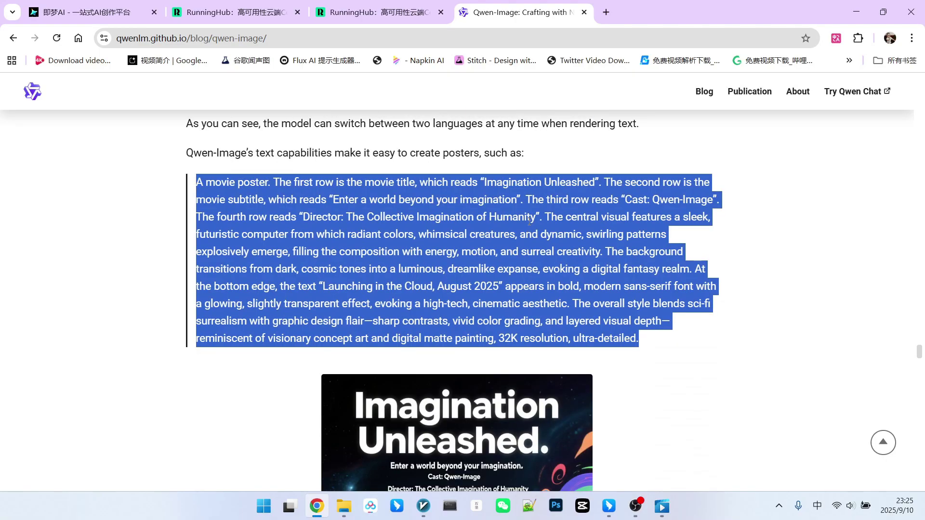
{"action": "scroll", "coordinate": [527, 224], "scroll_direction": "up", "scroll_amount": 1}
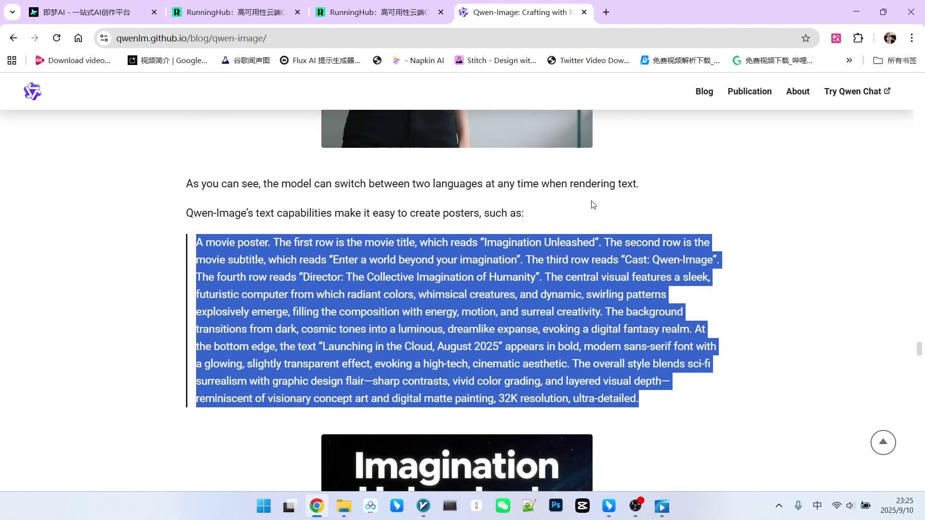
{"action": "key", "text": "ctrl+2"}
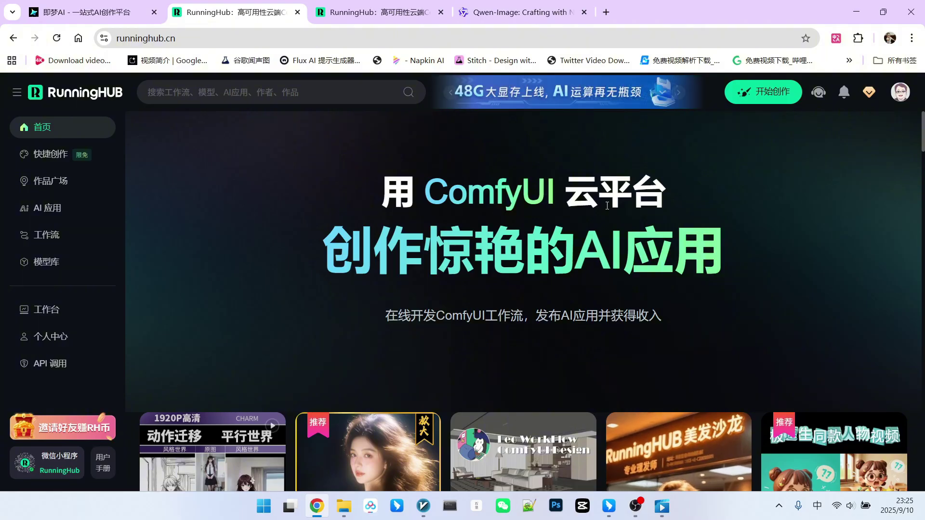
{"action": "key", "text": "ctrl+3"}
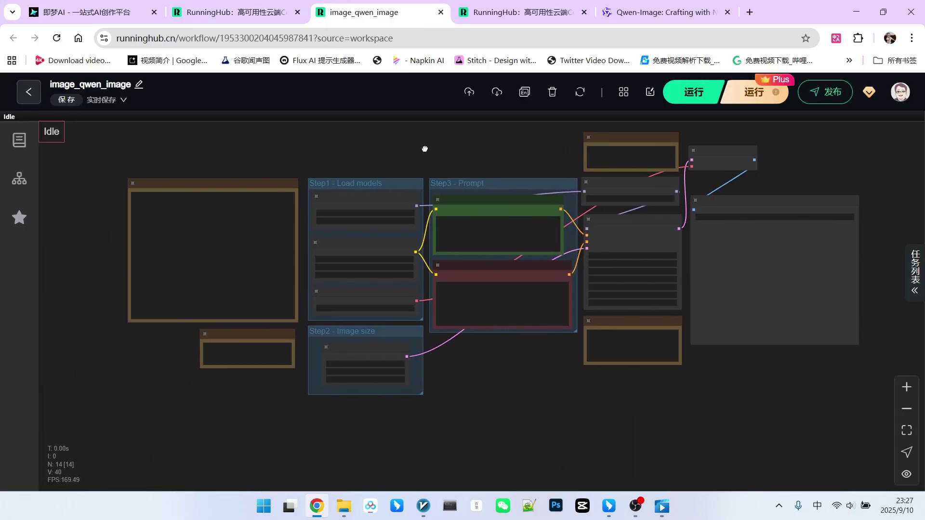
Replace the Qwen-Image workflow's positive prompt with the movie-poster prompt and run it.
{"action": "scroll", "coordinate": [405, 193], "scroll_direction": "up", "scroll_amount": 3}
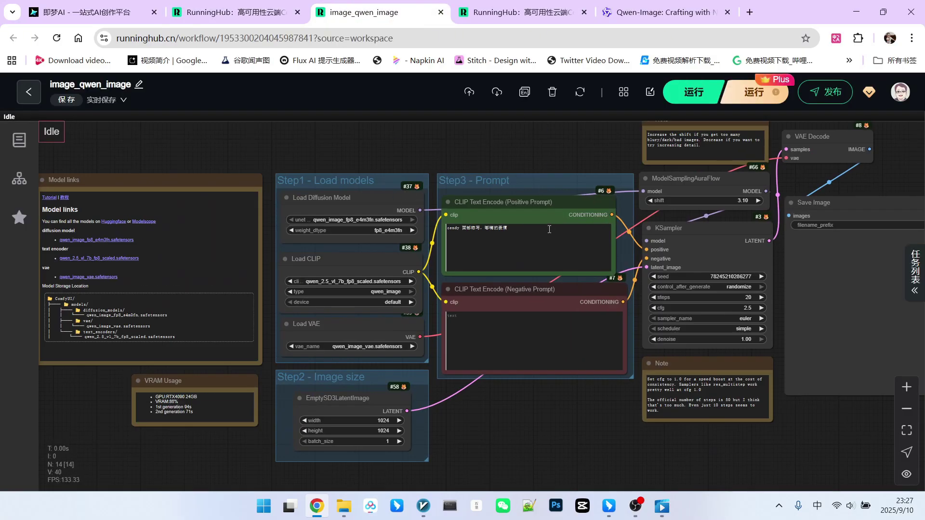
{"action": "triple_click", "coordinate": [516, 231]}
{"action": "key", "text": "ctrl+v"}
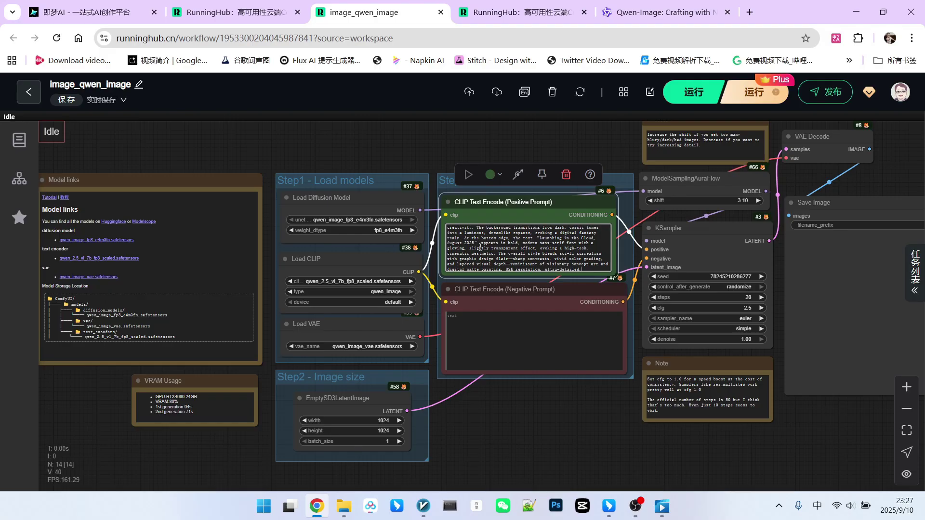
{"action": "scroll", "coordinate": [526, 212], "scroll_direction": "down", "scroll_amount": 1}
{"action": "left_click", "coordinate": [694, 92]}
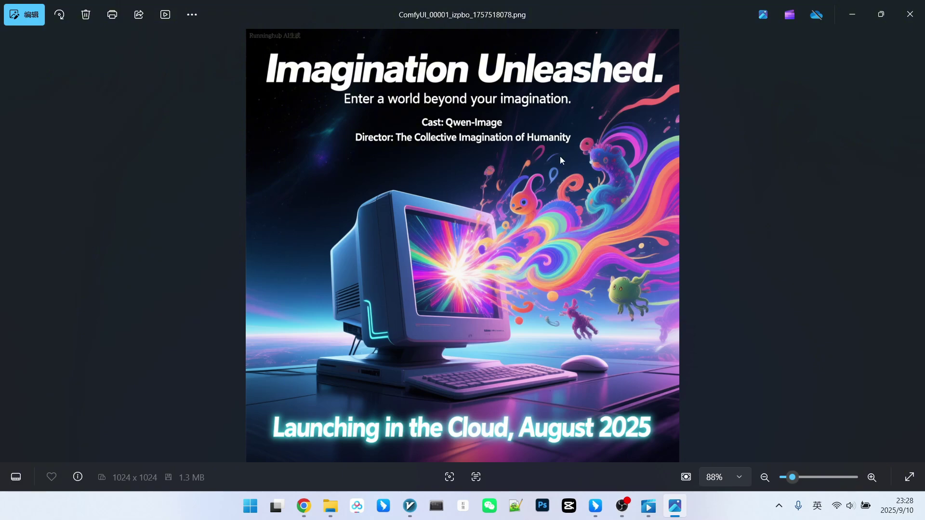
Paste the poster prompt into Jimeng and trim it below the 800-character limit.
{"action": "left_click", "coordinate": [854, 19]}
{"action": "left_click_drag", "start_coordinate": [308, 316], "coordinate": [463, 410]}
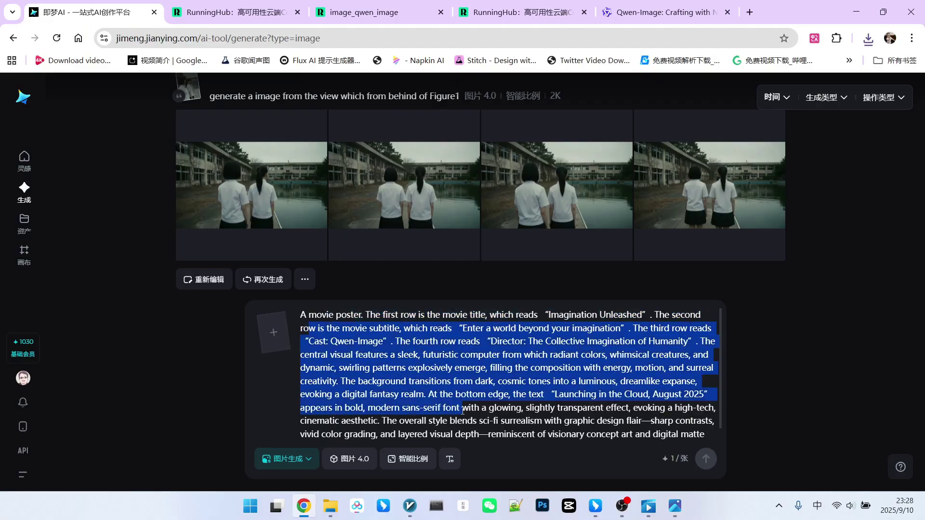
{"action": "left_click", "coordinate": [706, 459]}
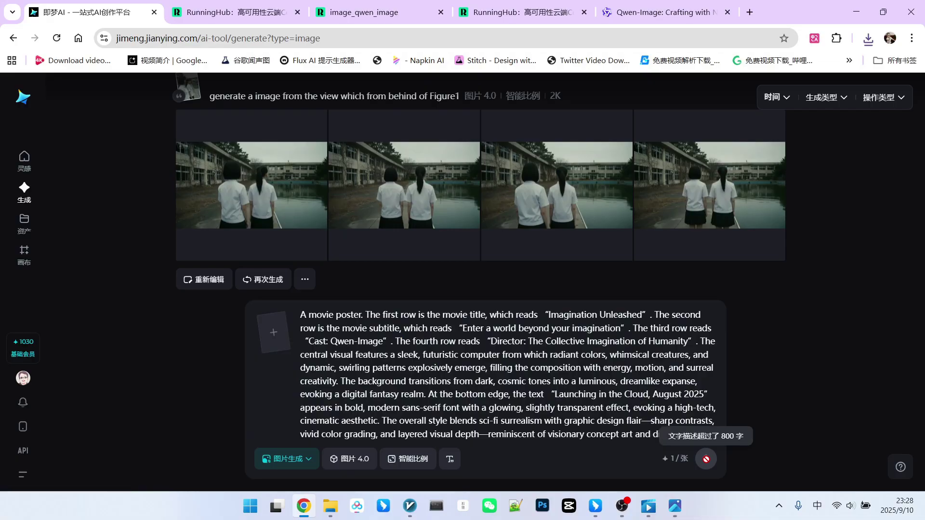
{"action": "left_click", "coordinate": [364, 408]}
{"action": "key", "text": "ctrl+shift+End"}
{"action": "key", "text": "Delete"}
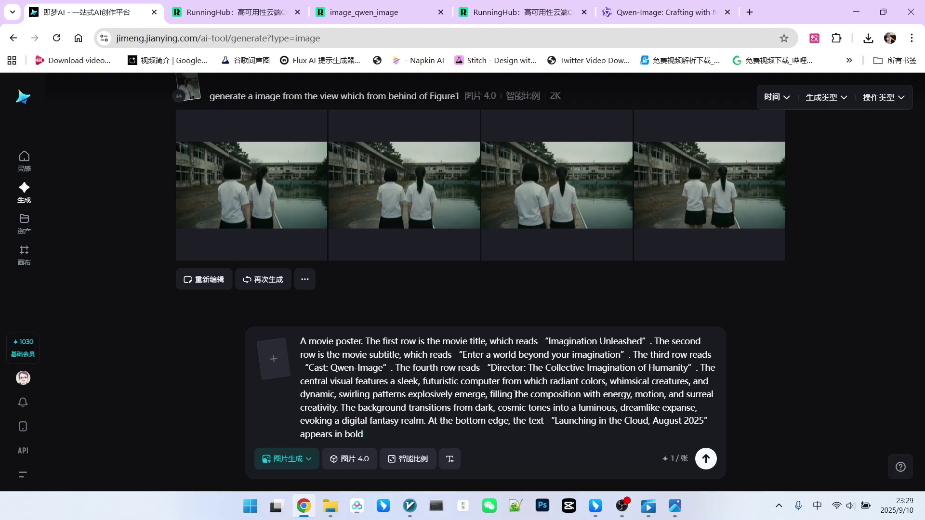
Compare the generated 'Imagination Unleashed' poster variants, ending on the first one.
{"action": "left_click", "coordinate": [412, 460]}
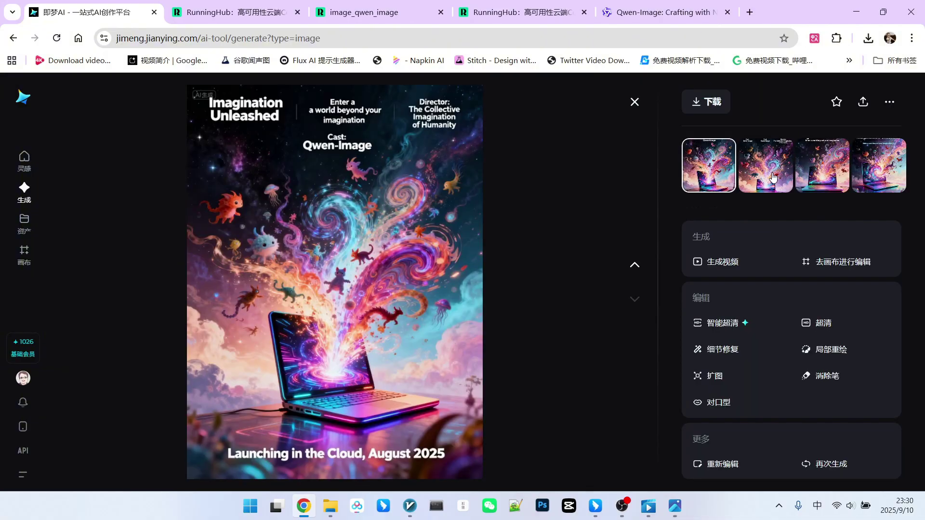
{"action": "left_click", "coordinate": [773, 178]}
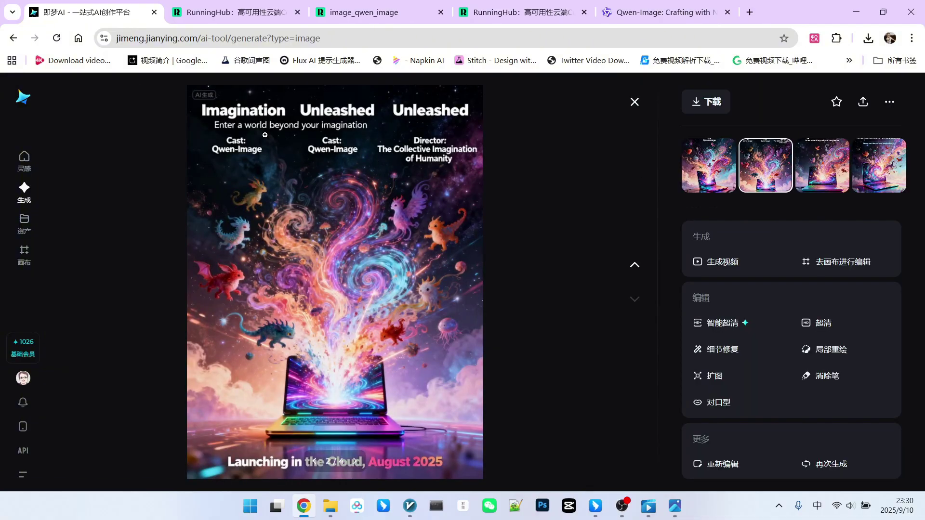
{"action": "left_click", "coordinate": [709, 165]}
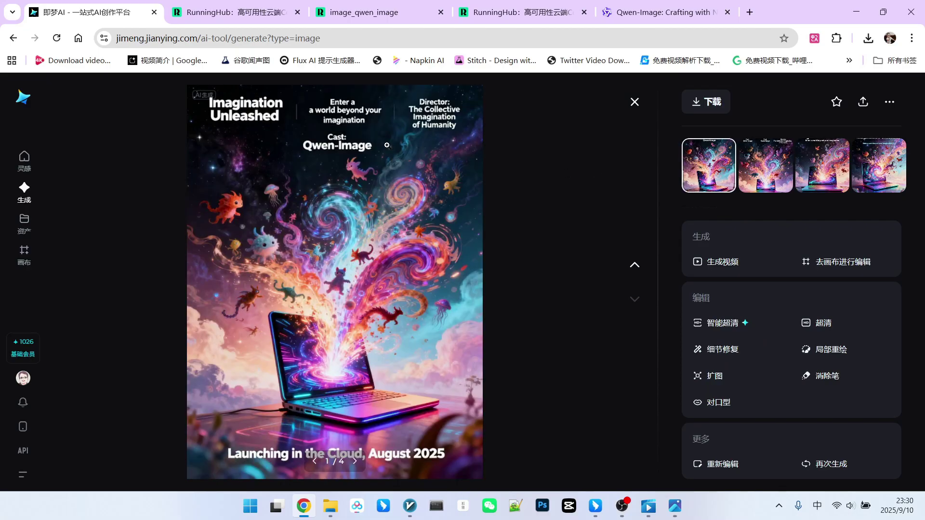
Close the enlarged poster and scroll back through earlier generations.
{"action": "left_click", "coordinate": [635, 102]}
{"action": "scroll", "coordinate": [843, 355], "scroll_direction": "up", "scroll_amount": 4}
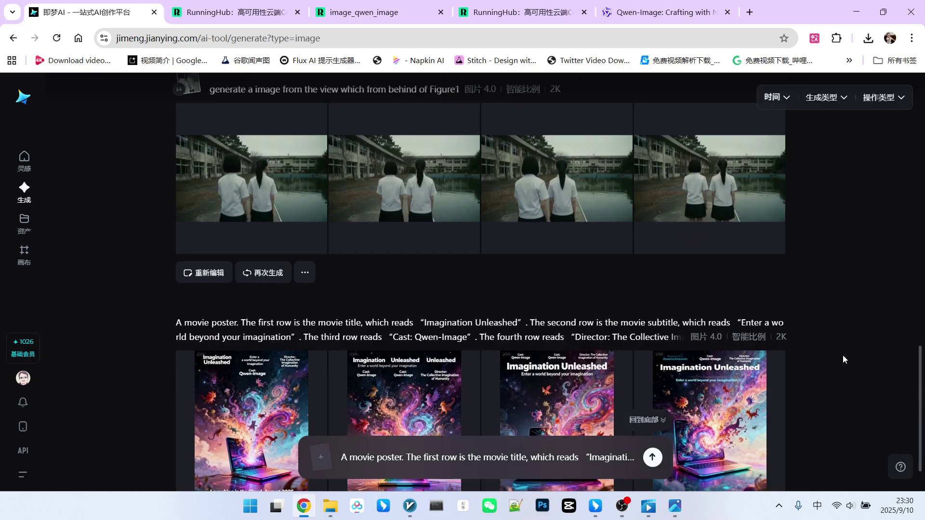
{"action": "scroll", "coordinate": [843, 354], "scroll_direction": "up", "scroll_amount": 10}
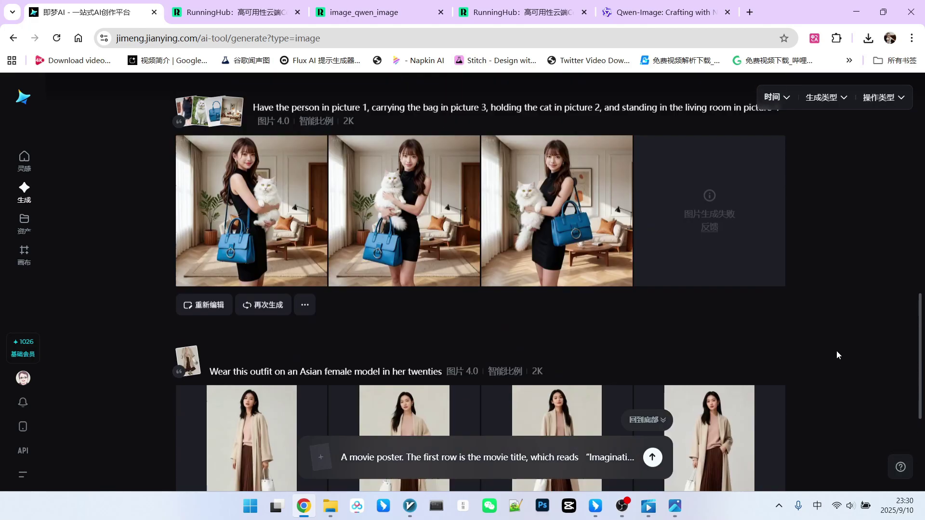
{"action": "scroll", "coordinate": [831, 355], "scroll_direction": "up", "scroll_amount": 15}
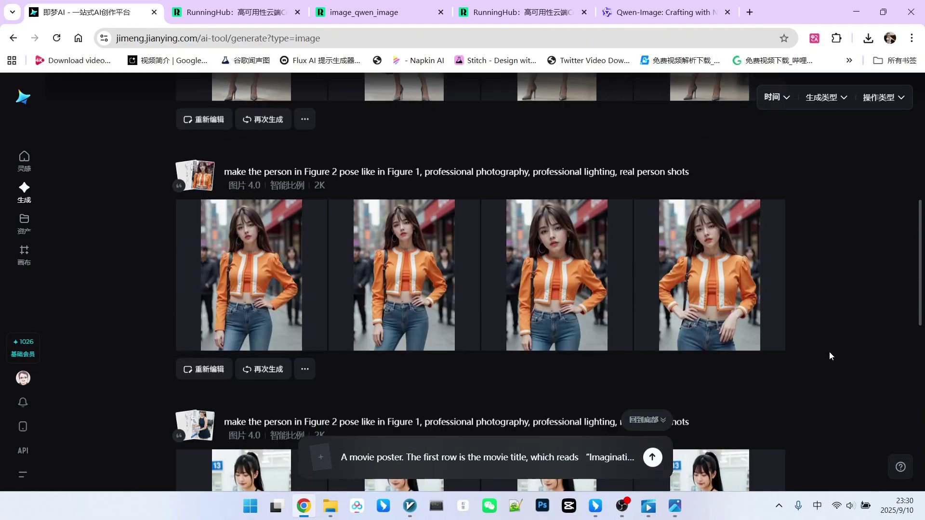
{"action": "scroll", "coordinate": [839, 311], "scroll_direction": "up", "scroll_amount": 10}
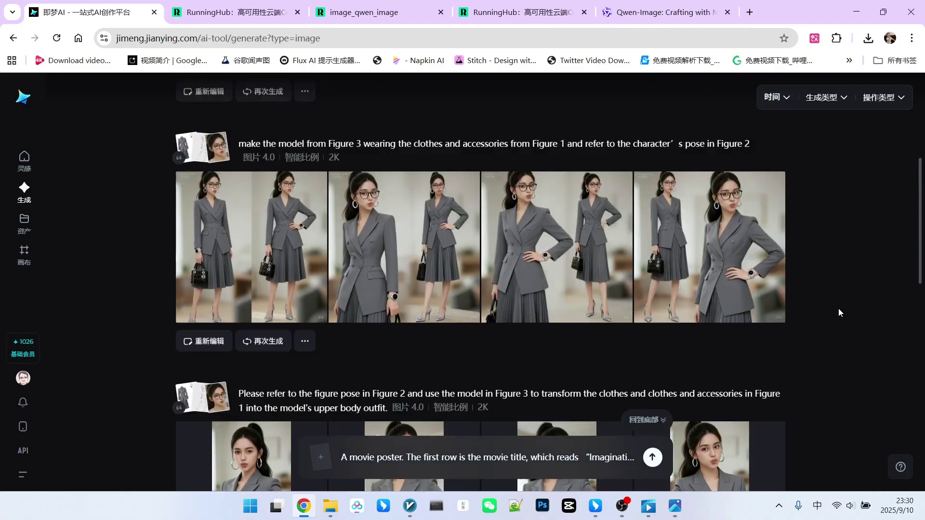
{"action": "scroll", "coordinate": [839, 310], "scroll_direction": "up", "scroll_amount": 3}
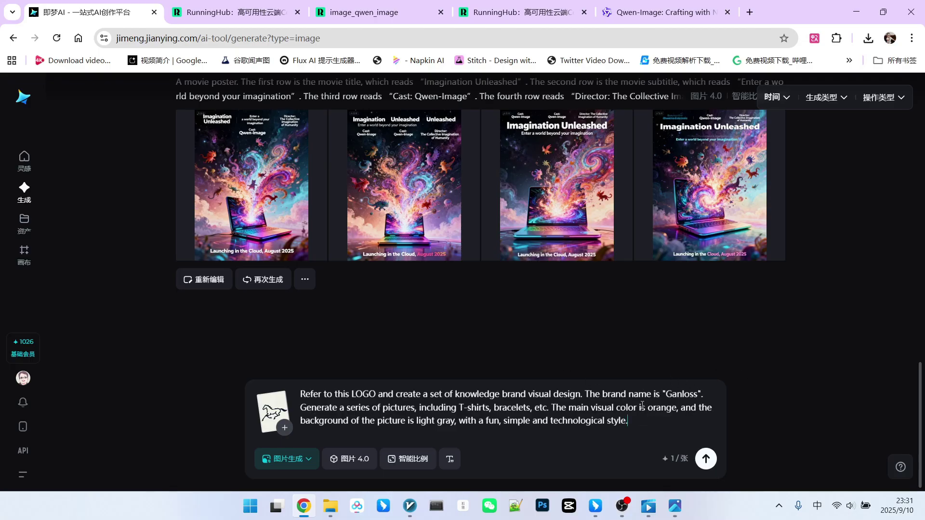
Generate the orange Ganloss visuals and preview the T-shirt, bracelet, book and horse pin results.
{"action": "left_click_drag", "start_coordinate": [579, 407], "coordinate": [678, 407]}
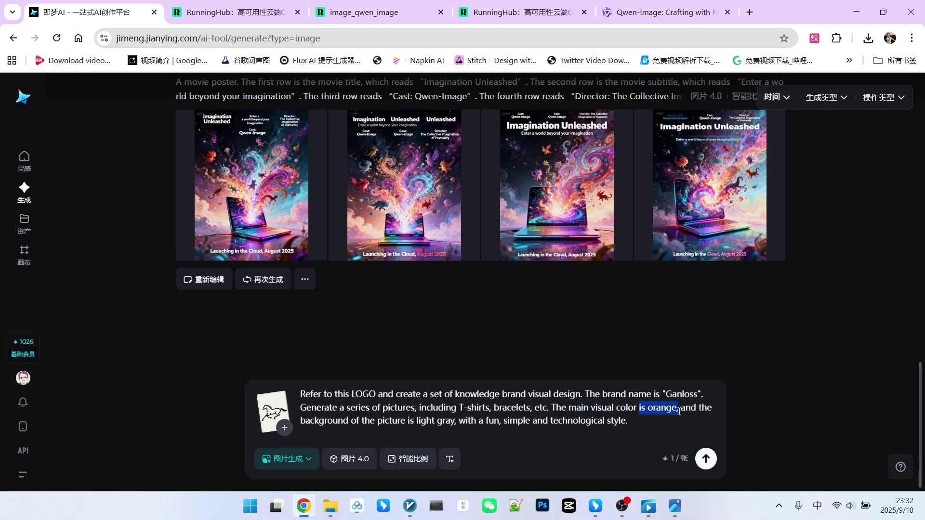
{"action": "left_click", "coordinate": [781, 403]}
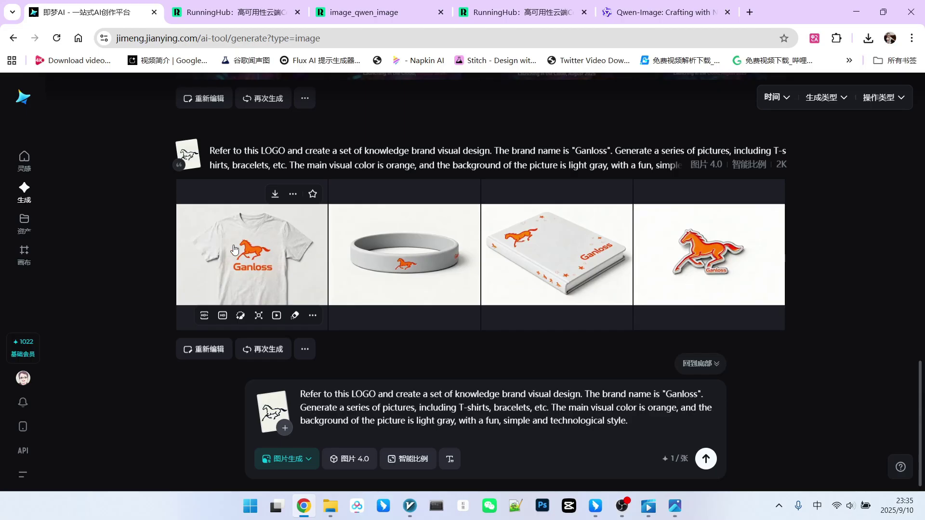
{"action": "left_click", "coordinate": [263, 259]}
{"action": "key", "text": "Escape"}
{"action": "left_click", "coordinate": [422, 264]}
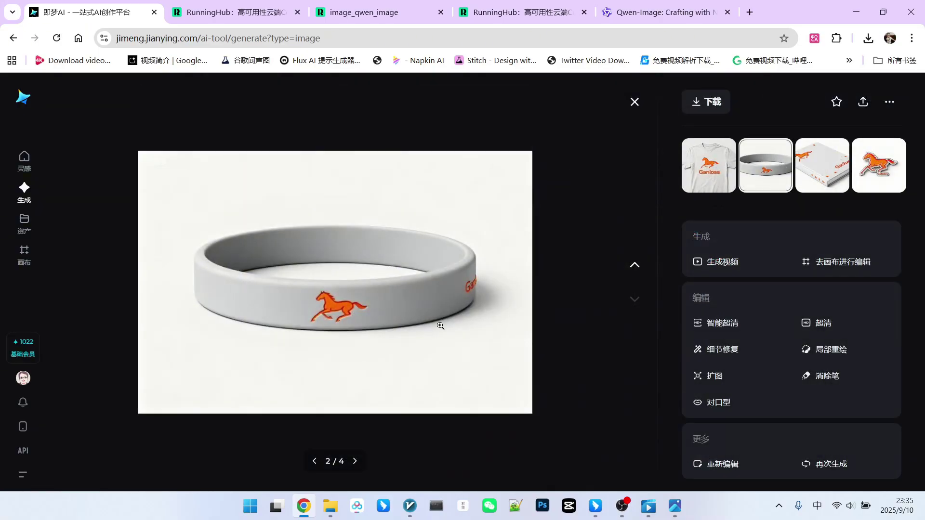
{"action": "left_click", "coordinate": [814, 182]}
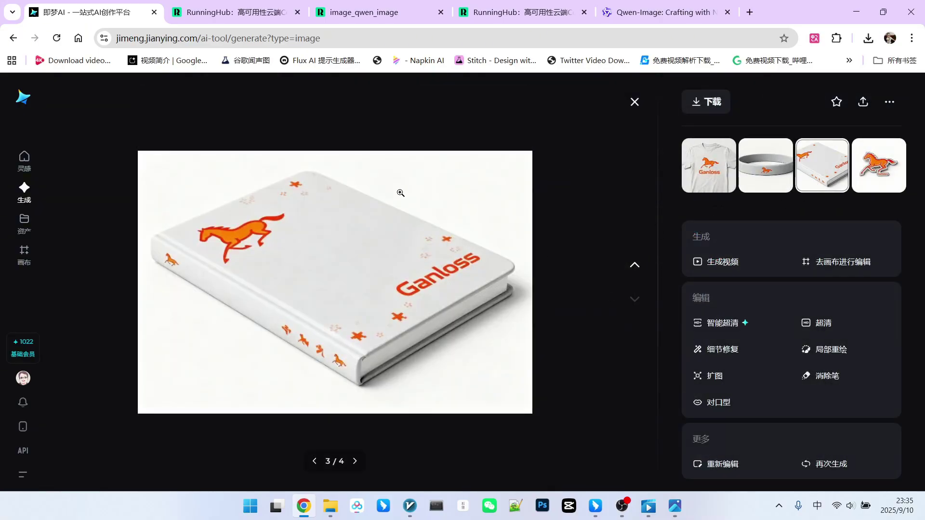
{"action": "left_click", "coordinate": [868, 180]}
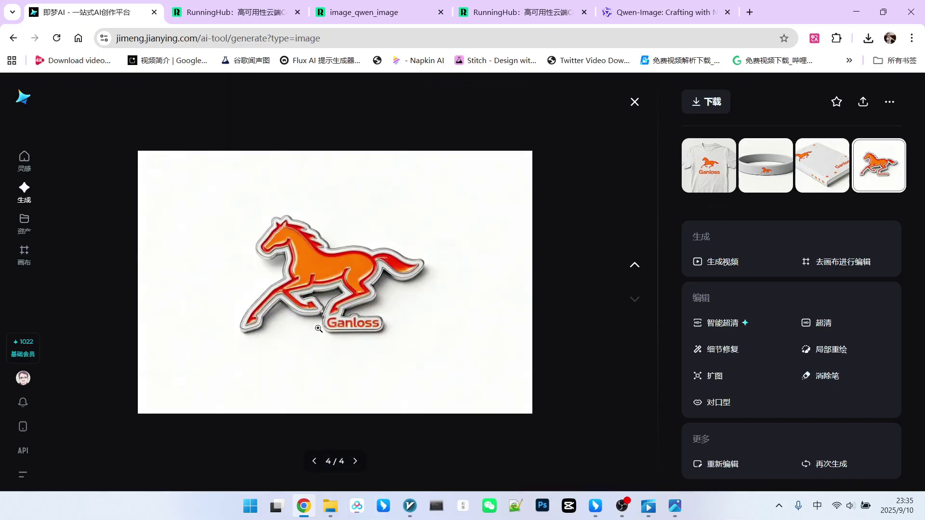
{"action": "left_click", "coordinate": [615, 212]}
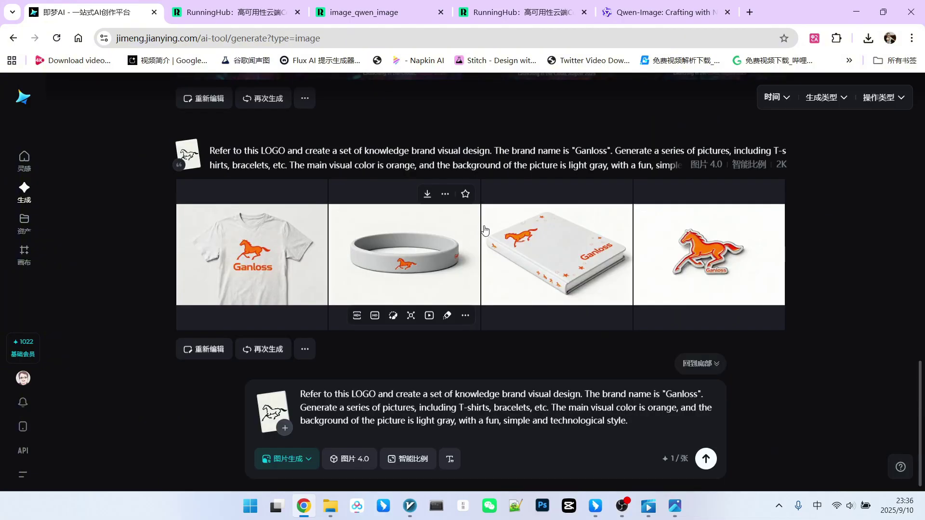
Inspect the green magazine-cover reference image in 智能参考.
{"action": "scroll", "coordinate": [338, 337], "scroll_direction": "down", "scroll_amount": 2}
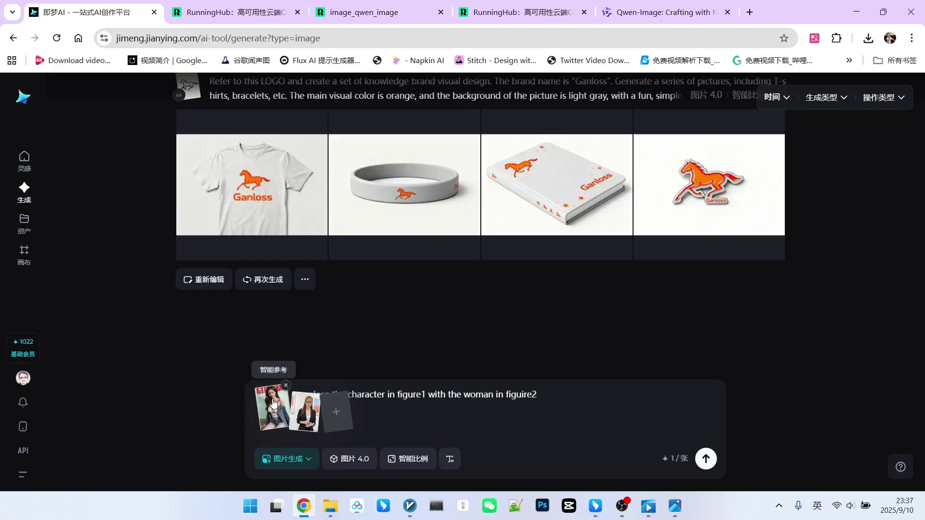
{"action": "left_click", "coordinate": [273, 401]}
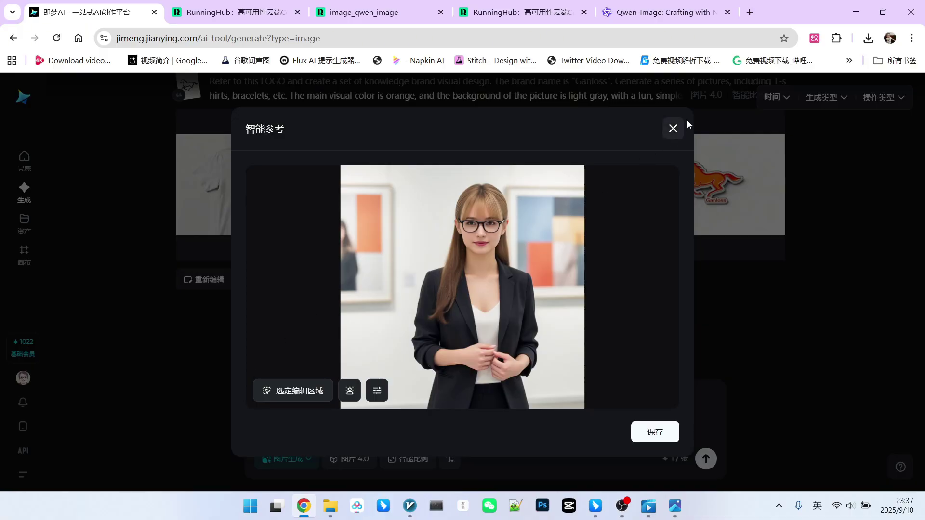
{"action": "left_click", "coordinate": [674, 129]}
{"action": "key", "text": "shift"}
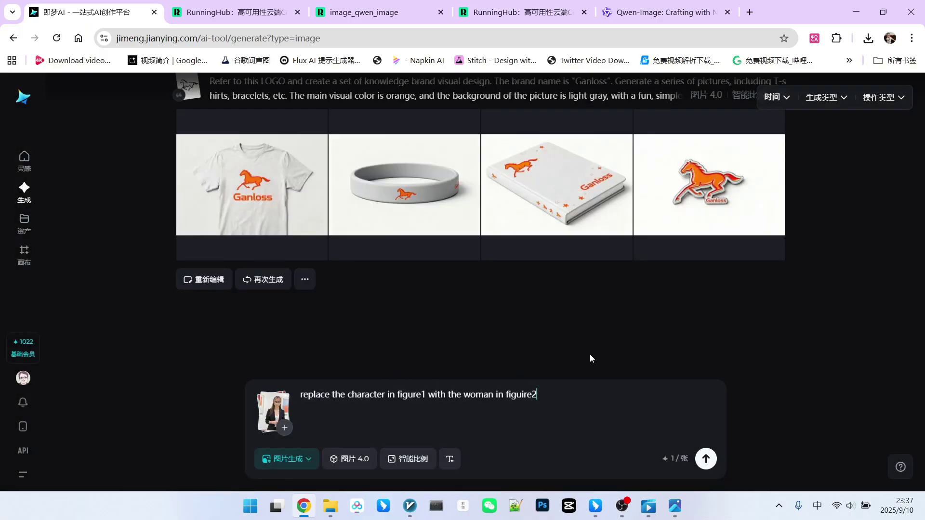
Generate the four blazer-woman magazine-cover images and view the third one.
{"action": "left_click", "coordinate": [706, 461]}
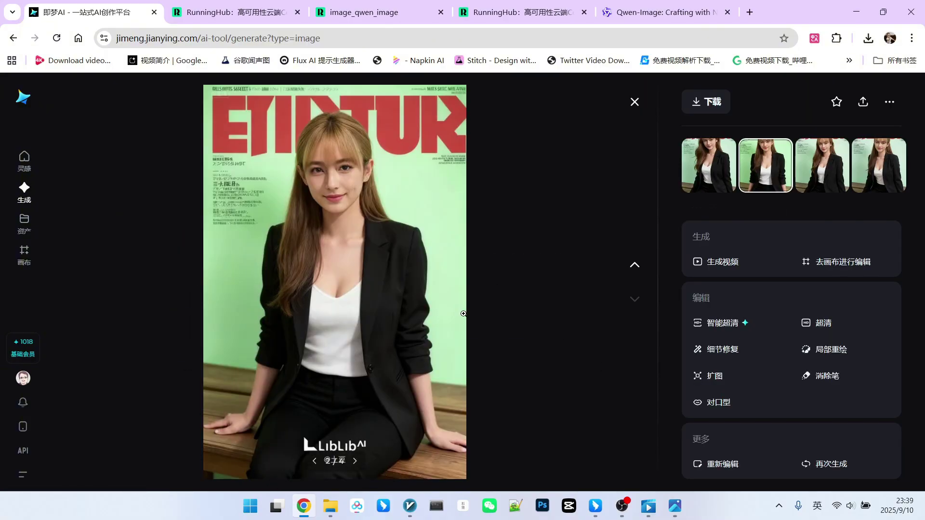
{"action": "left_click", "coordinate": [842, 168]}
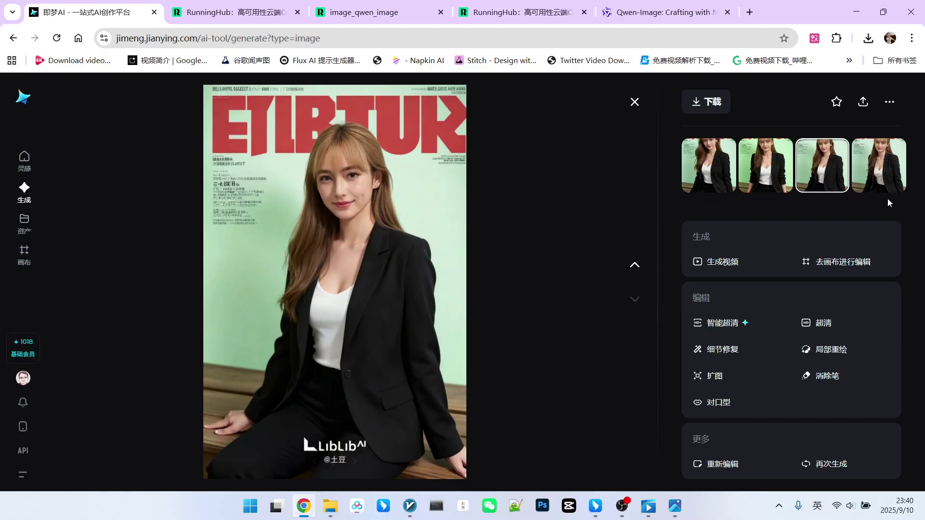
{"action": "key", "text": "Escape"}
{"action": "scroll", "coordinate": [532, 281], "scroll_direction": "down", "scroll_amount": 1}
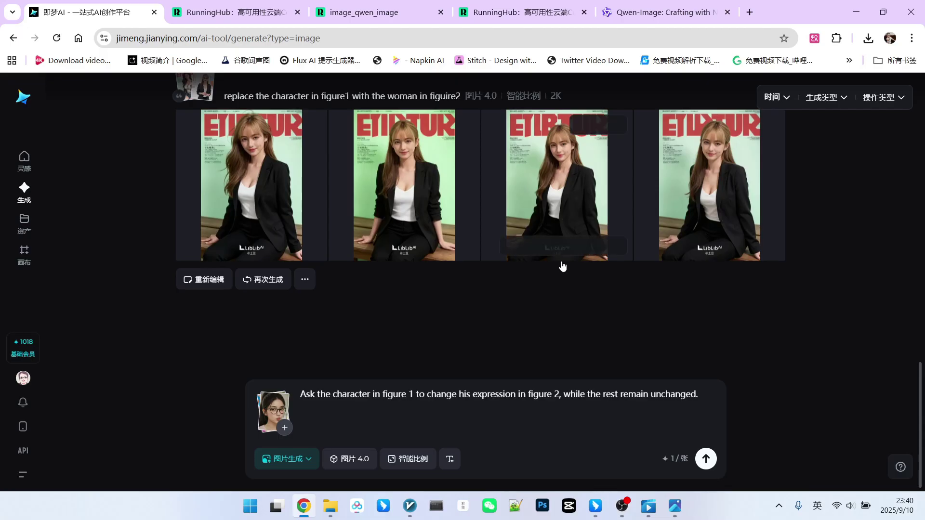
Inspect the short-haired girl and glasses girl reference images.
{"action": "left_click", "coordinate": [265, 406]}
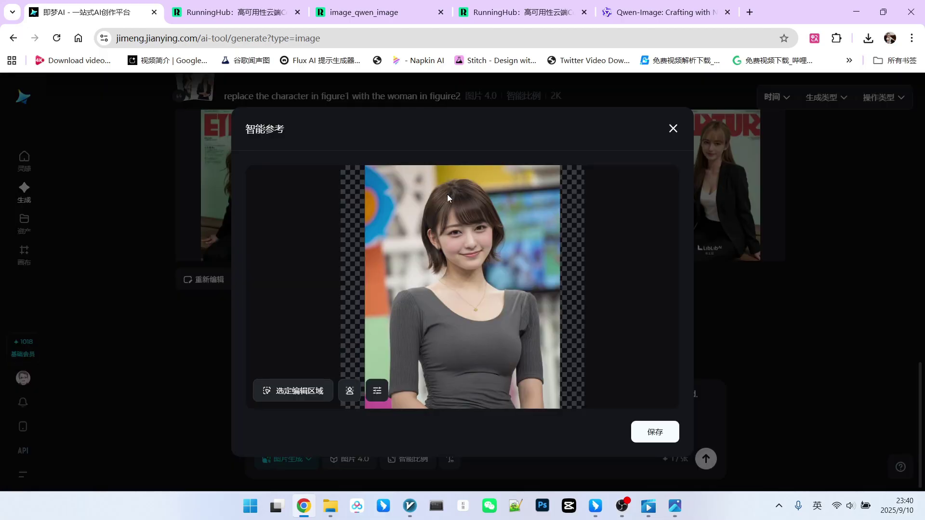
{"action": "left_click", "coordinate": [672, 129]}
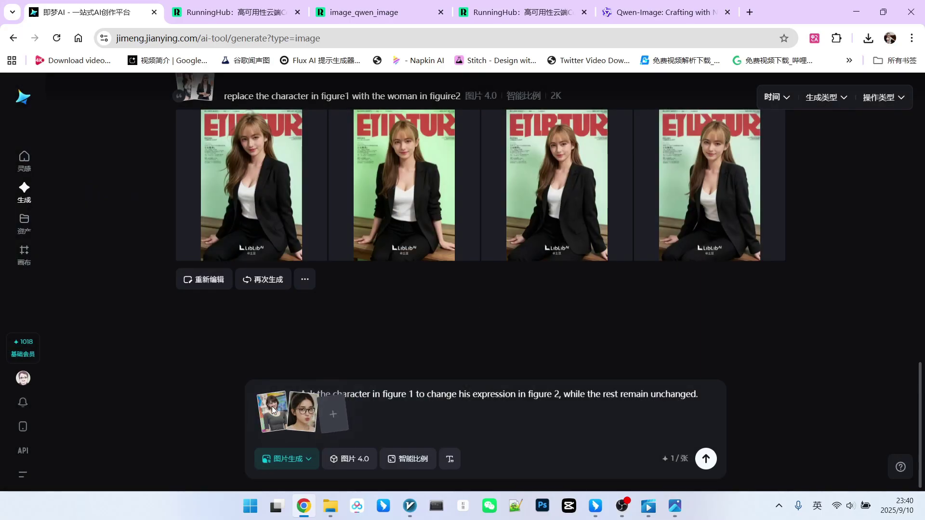
{"action": "left_click", "coordinate": [303, 407]}
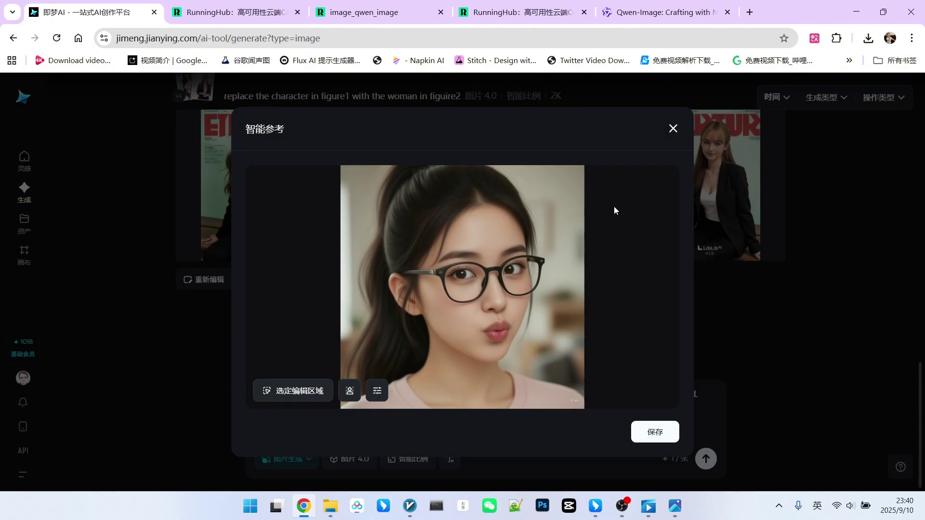
{"action": "left_click", "coordinate": [673, 128]}
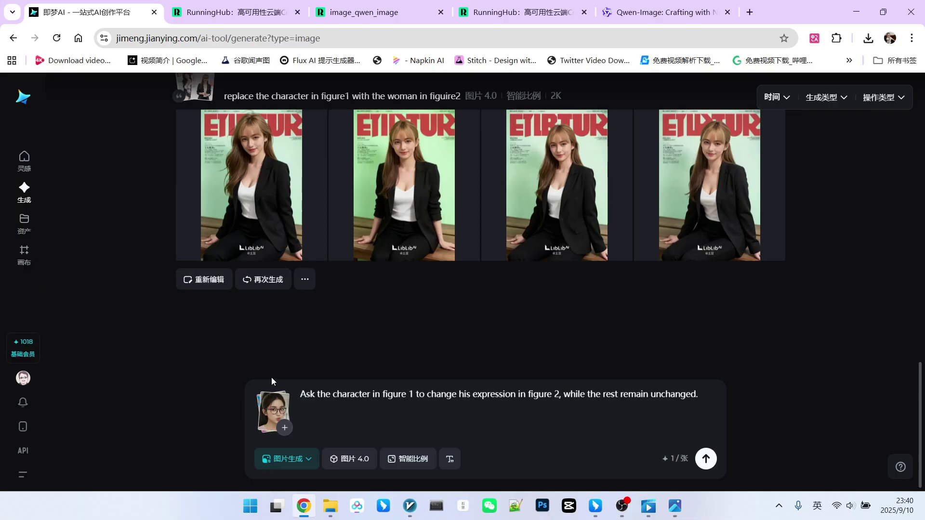
{"action": "left_click_drag", "start_coordinate": [301, 396], "coordinate": [390, 389]}
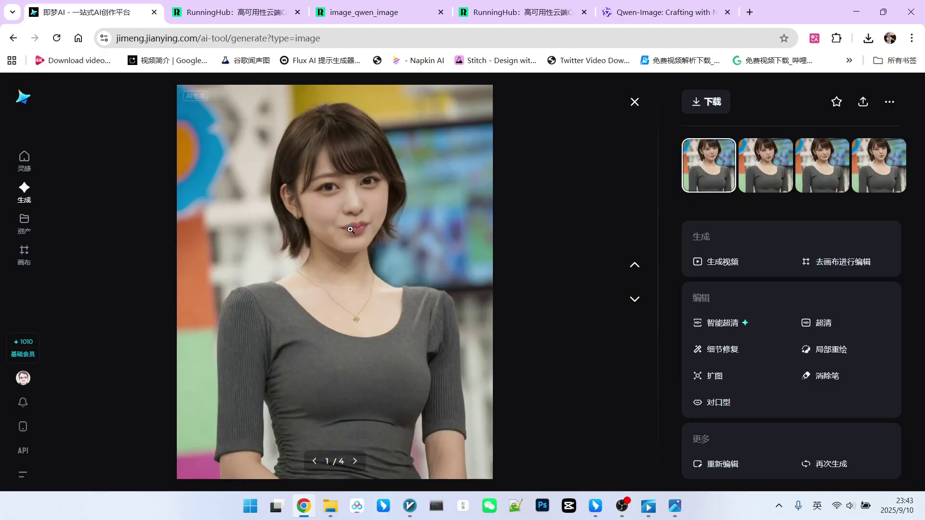
Browse all four pouting-expression portraits in the image viewer.
{"action": "left_click", "coordinate": [785, 161]}
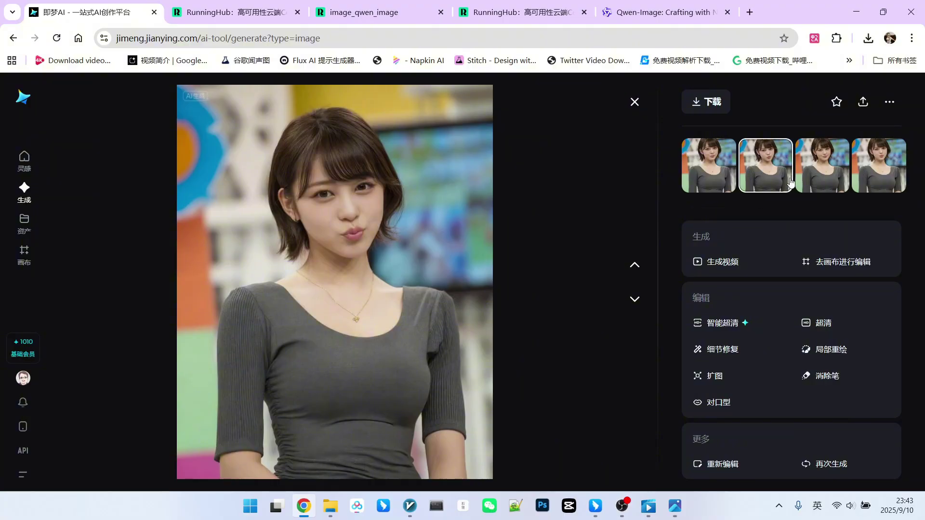
{"action": "left_click", "coordinate": [827, 168]}
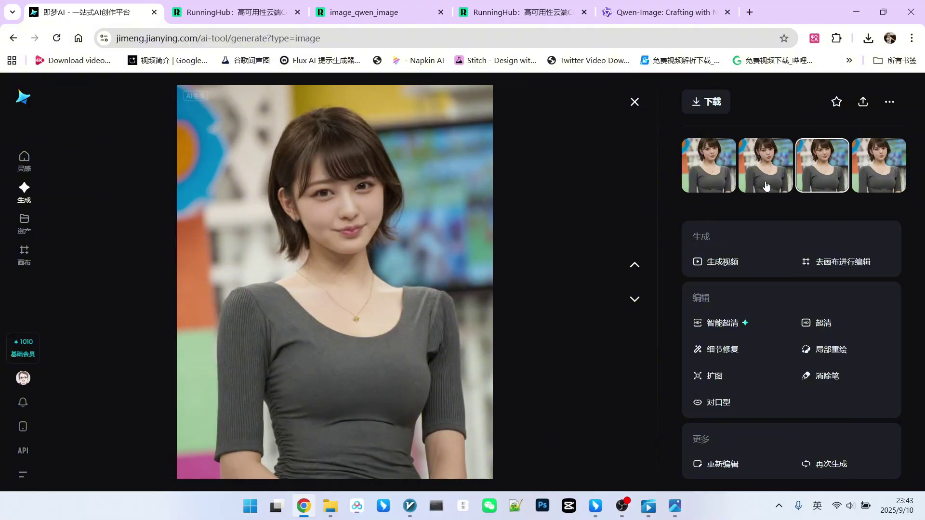
{"action": "left_click", "coordinate": [871, 175]}
{"action": "left_click", "coordinate": [819, 188]}
{"action": "left_click", "coordinate": [709, 175]}
{"action": "key", "text": "Escape"}
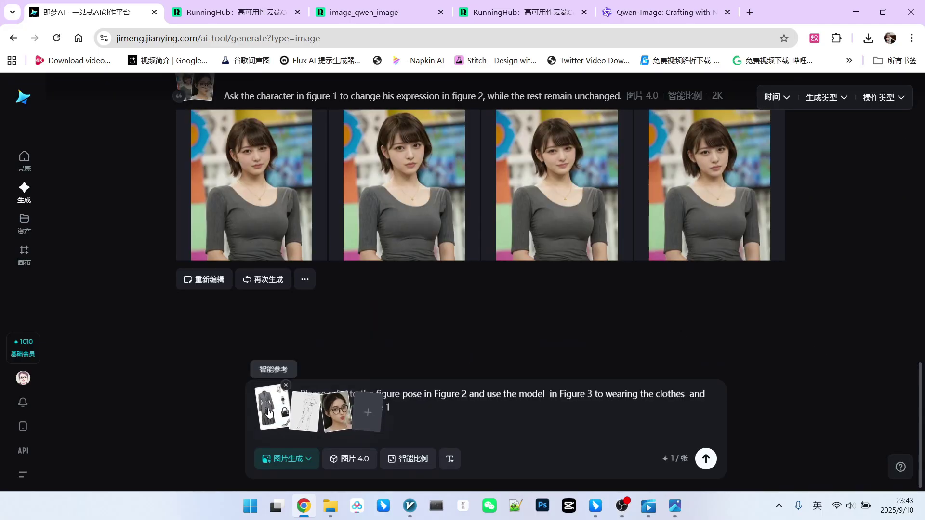
Review the clothes, pose sketch and glasses-girl references, then open the grey-suit try-on result.
{"action": "left_click", "coordinate": [357, 381]}
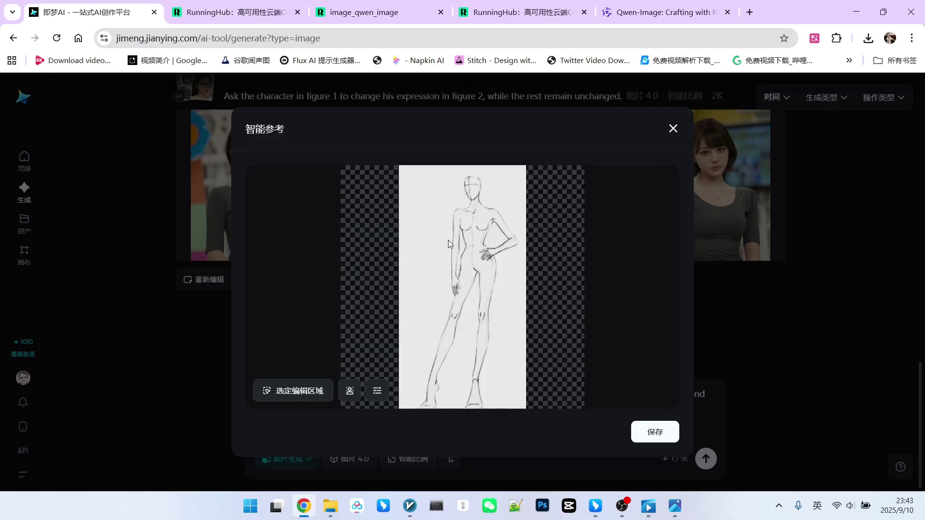
{"action": "left_click", "coordinate": [672, 128]}
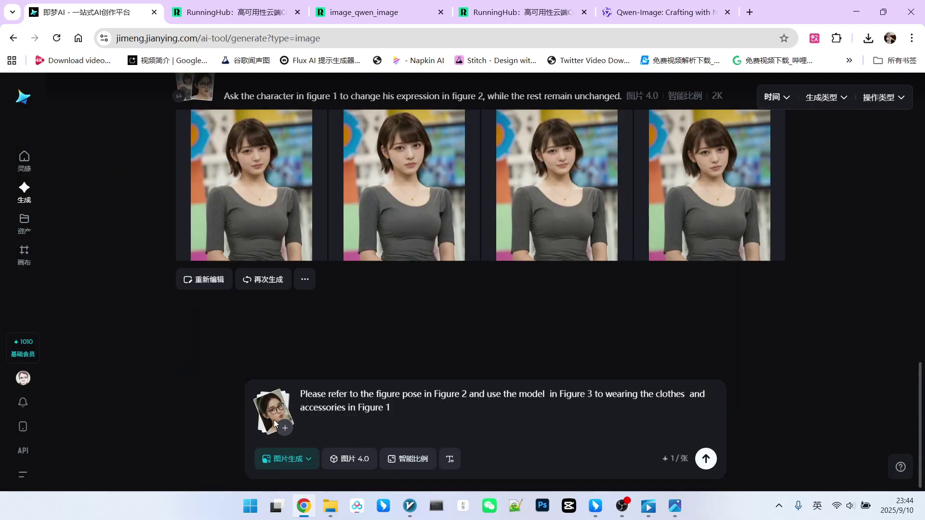
{"action": "left_click", "coordinate": [341, 410]}
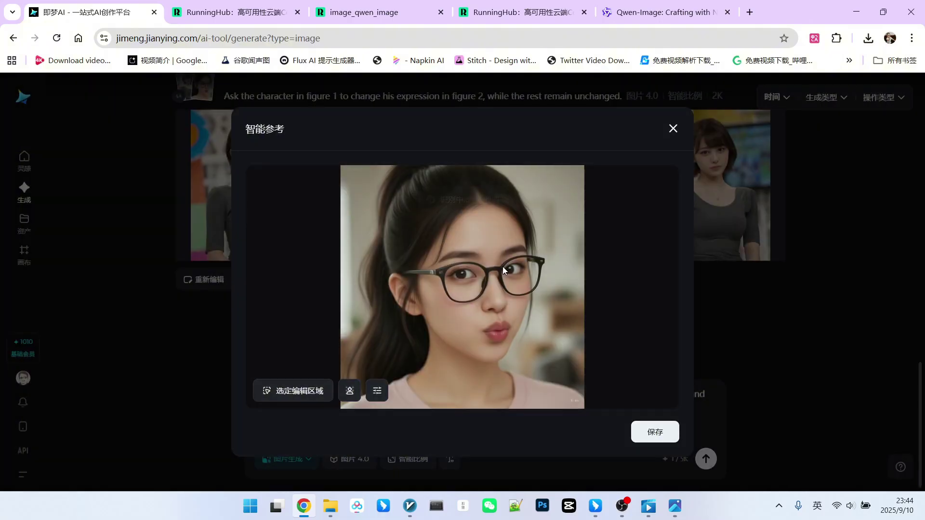
{"action": "key", "text": "Escape"}
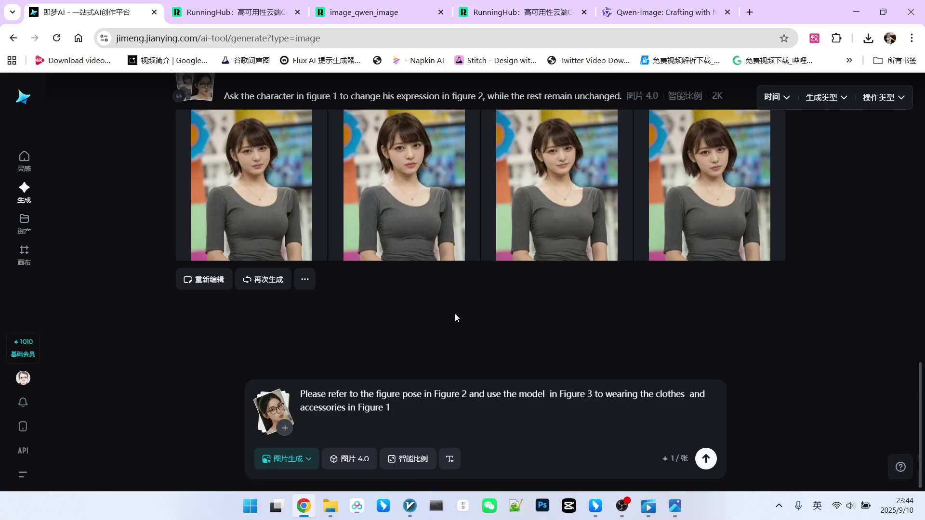
{"action": "left_click", "coordinate": [458, 312]}
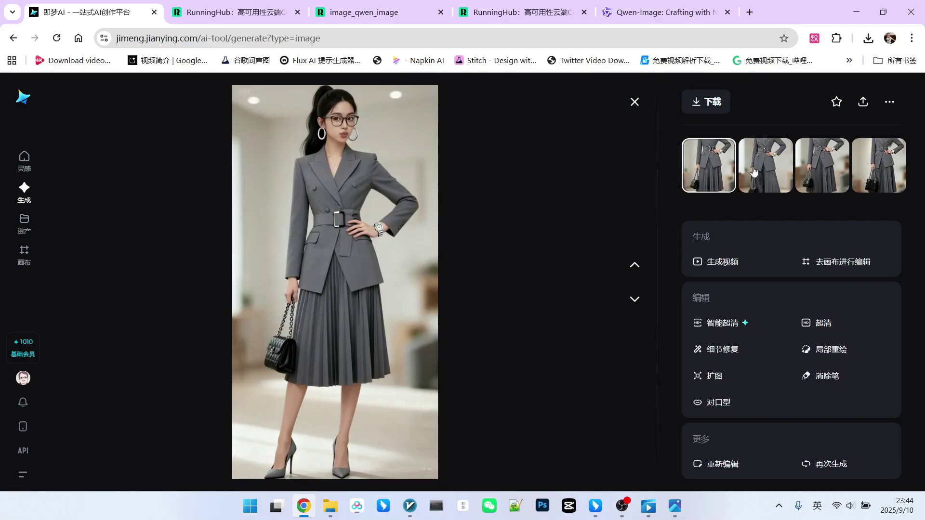
Compare try-on results 2, 3 and 4 of the glasses girl in the grey suit, then close the viewer.
{"action": "left_click", "coordinate": [755, 172]}
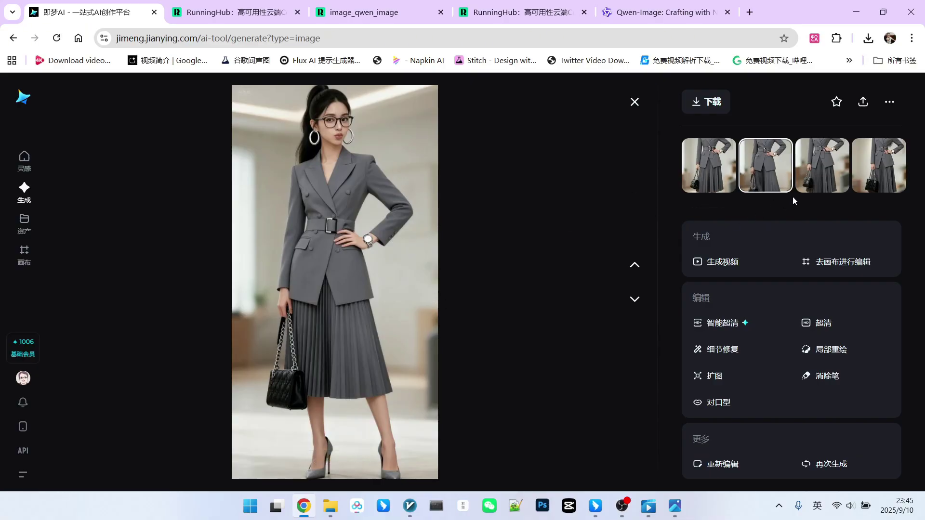
{"action": "left_click", "coordinate": [819, 181]}
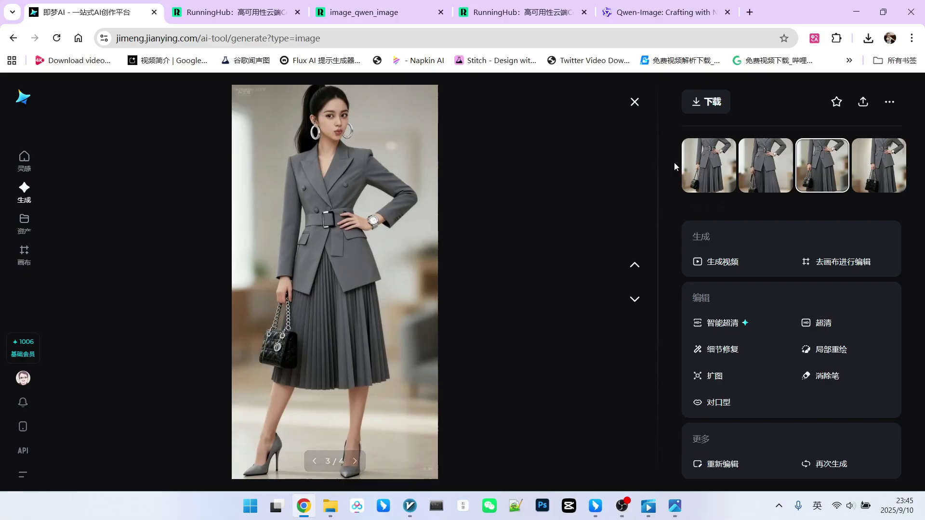
{"action": "left_click", "coordinate": [879, 178]}
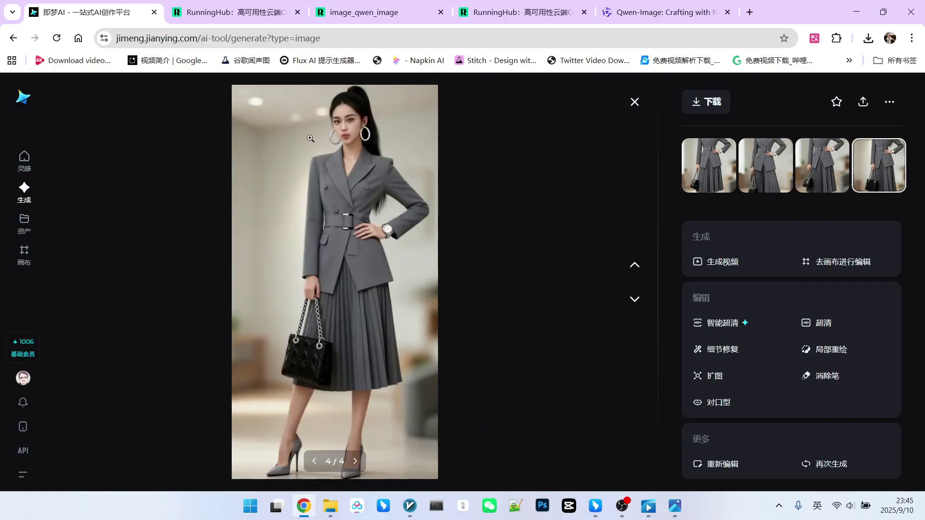
{"action": "left_click", "coordinate": [634, 102]}
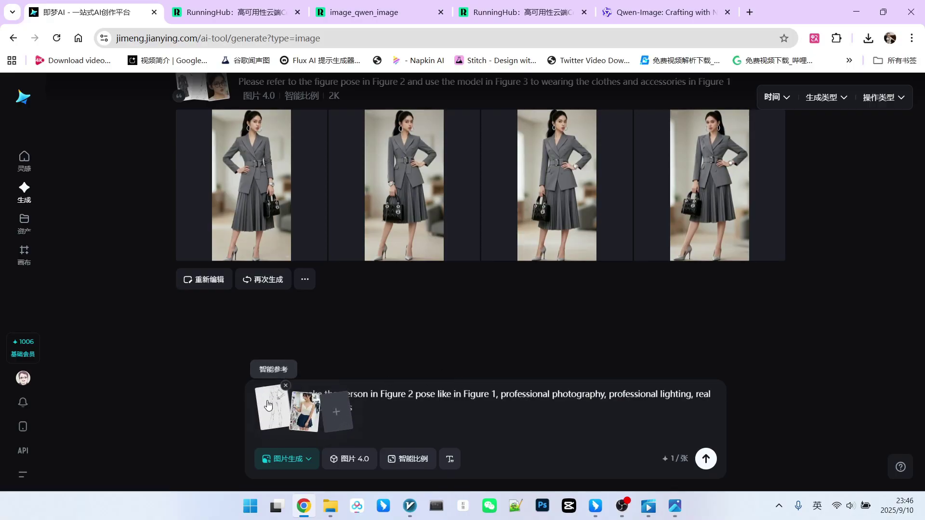
Inspect the pose sketch and girl photo reference images.
{"action": "left_click", "coordinate": [268, 405]}
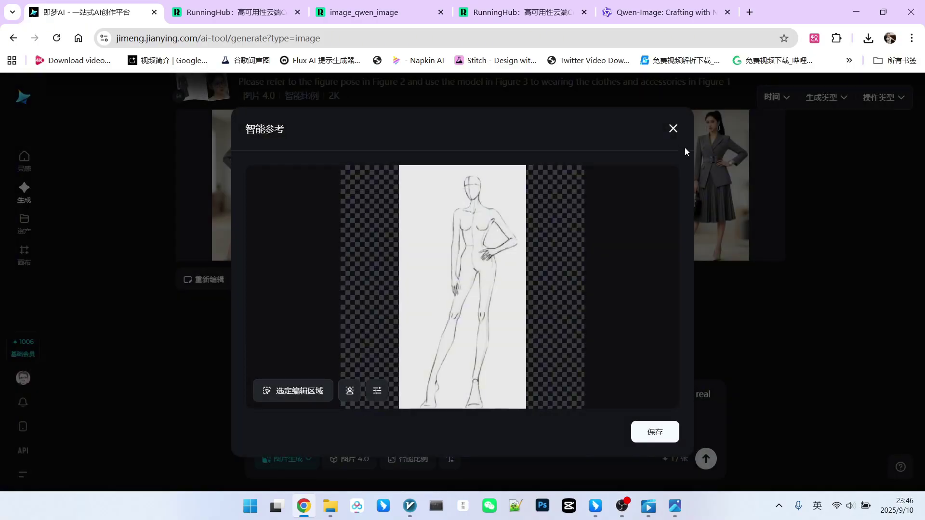
{"action": "left_click", "coordinate": [673, 128]}
{"action": "mouse_move", "coordinate": [295, 393]}
{"action": "left_click", "coordinate": [307, 409]}
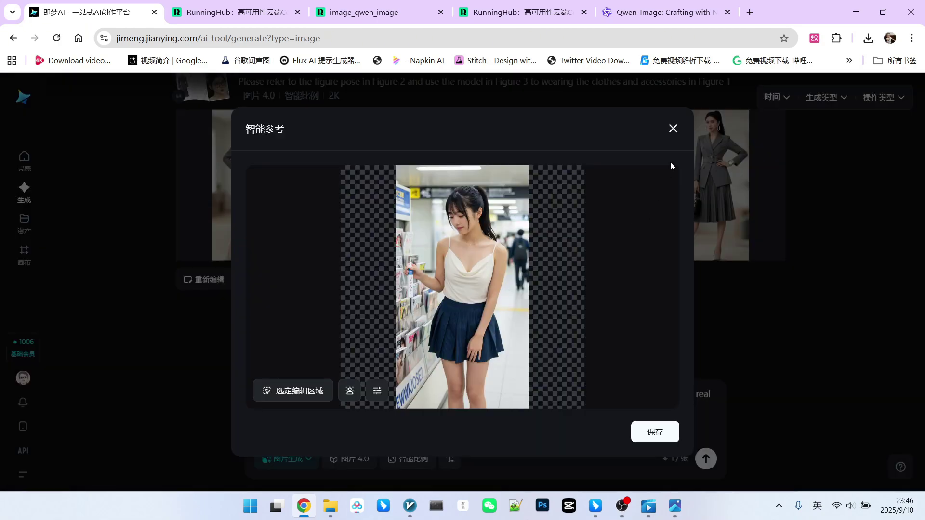
{"action": "left_click", "coordinate": [673, 129]}
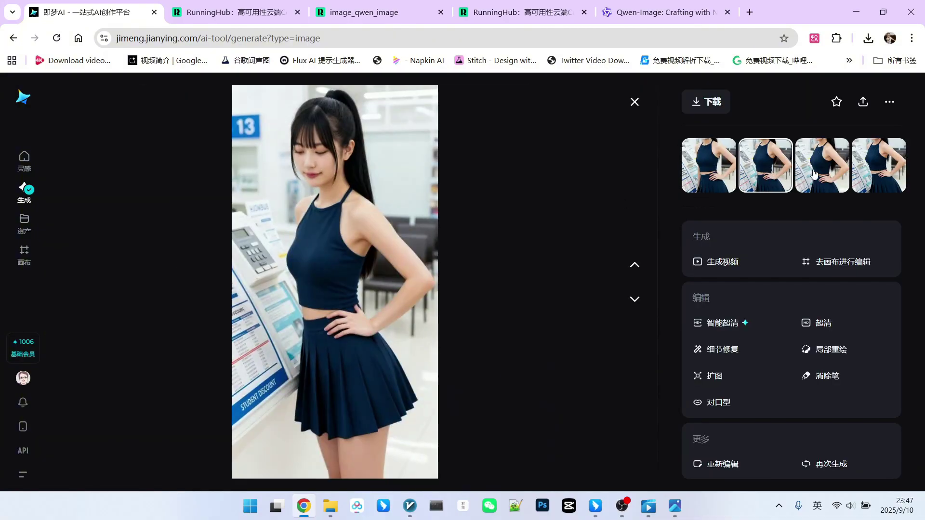
Browse the navy-outfit pose-transfer variants and the outfit try-on results full size, then close the viewer.
{"action": "left_click", "coordinate": [822, 165]}
{"action": "left_click", "coordinate": [890, 173]}
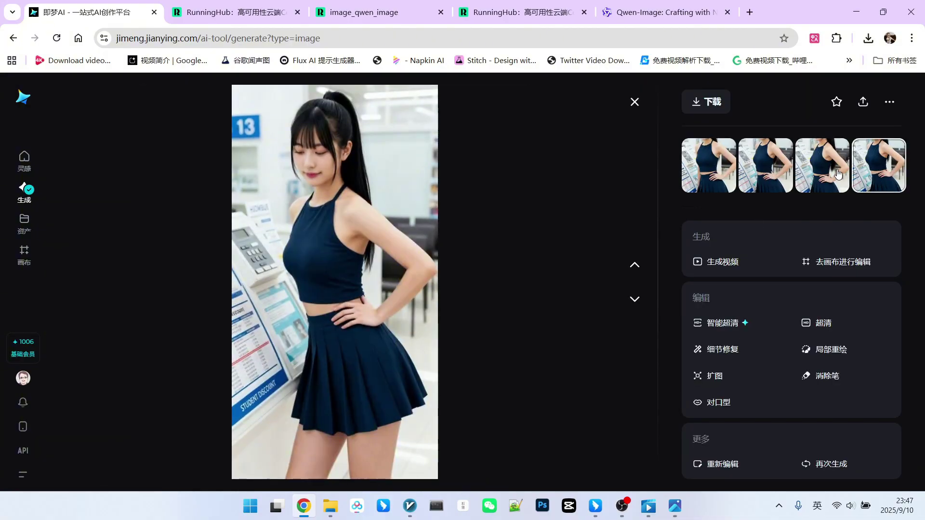
{"action": "left_click", "coordinate": [838, 175]}
{"action": "left_click", "coordinate": [776, 179]}
{"action": "left_click", "coordinate": [702, 176]}
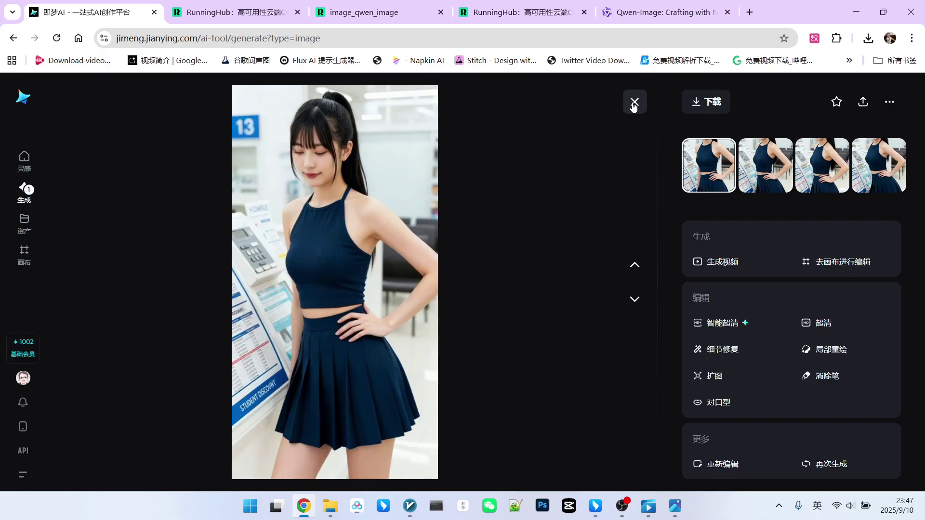
{"action": "scroll", "coordinate": [523, 189], "scroll_direction": "down", "scroll_amount": 1}
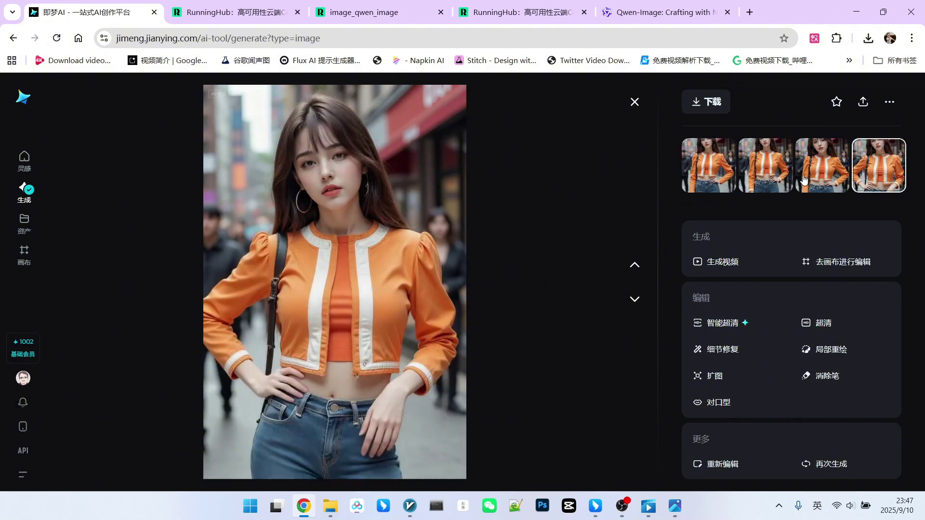
{"action": "left_click", "coordinate": [747, 191]}
{"action": "key", "text": "Escape"}
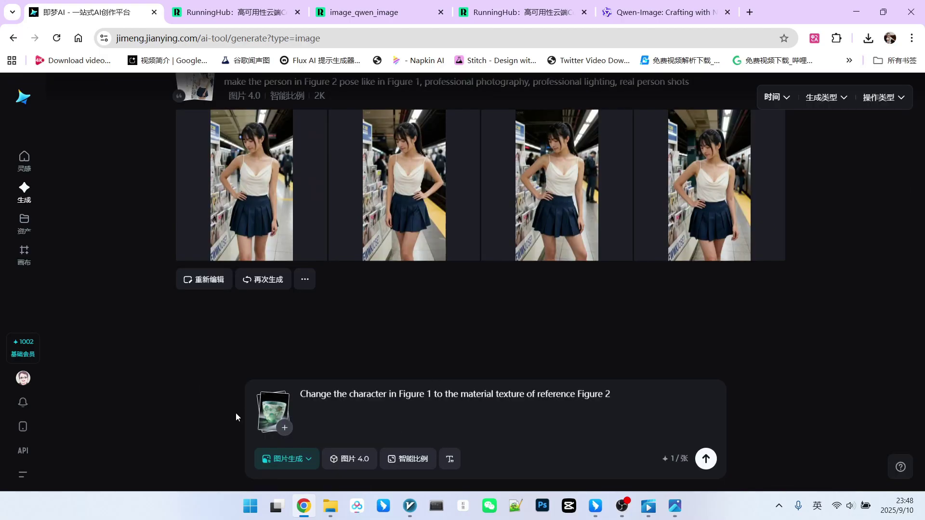
Check the Guanyin and green floral teacup reference images.
{"action": "left_click", "coordinate": [270, 407]}
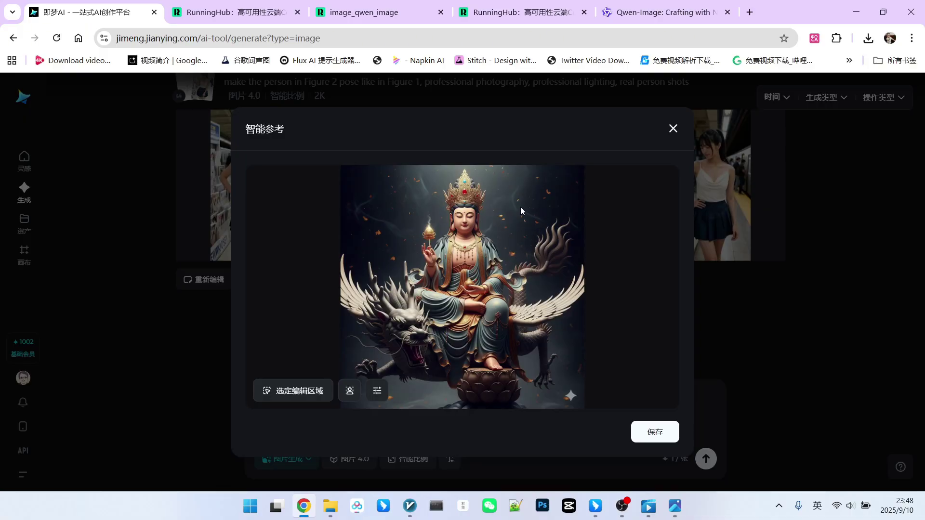
{"action": "key", "text": "Escape"}
{"action": "left_click", "coordinate": [306, 414]}
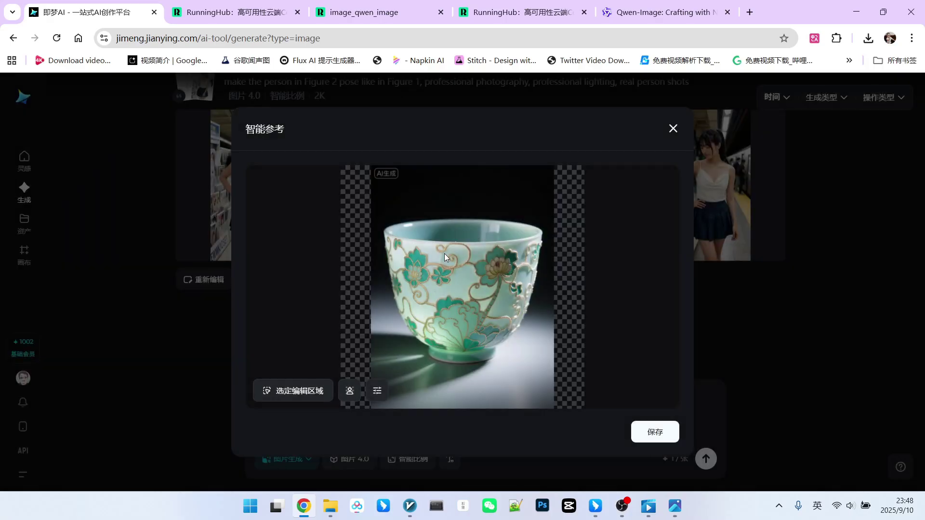
{"action": "key", "text": "Escape"}
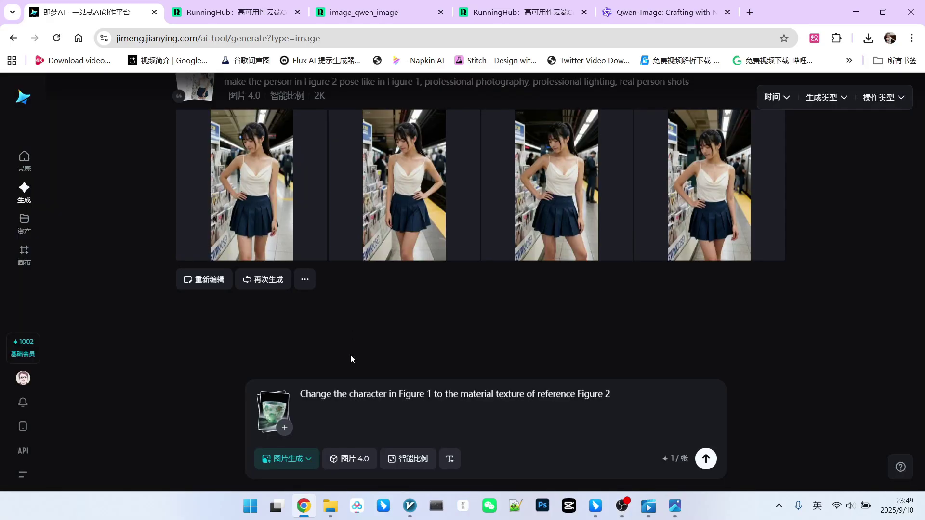
{"action": "mouse_move", "coordinate": [286, 404]}
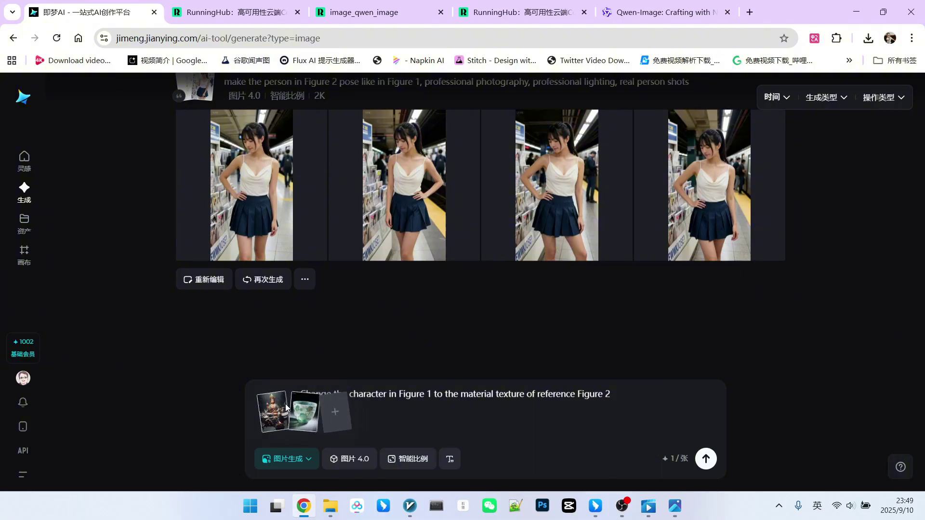
{"action": "left_click", "coordinate": [270, 412]}
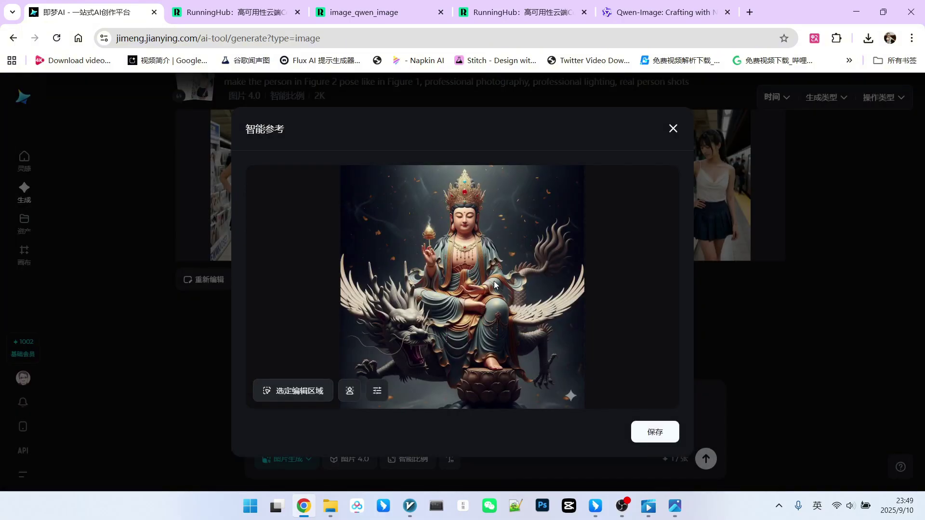
{"action": "key", "text": "Escape"}
{"action": "left_click", "coordinate": [413, 185]}
Compare the four jade Guanyin-on-dragon variants in the viewer, then close it.
{"action": "left_click", "coordinate": [879, 165]}
{"action": "left_click", "coordinate": [832, 177]}
{"action": "left_click", "coordinate": [754, 171]}
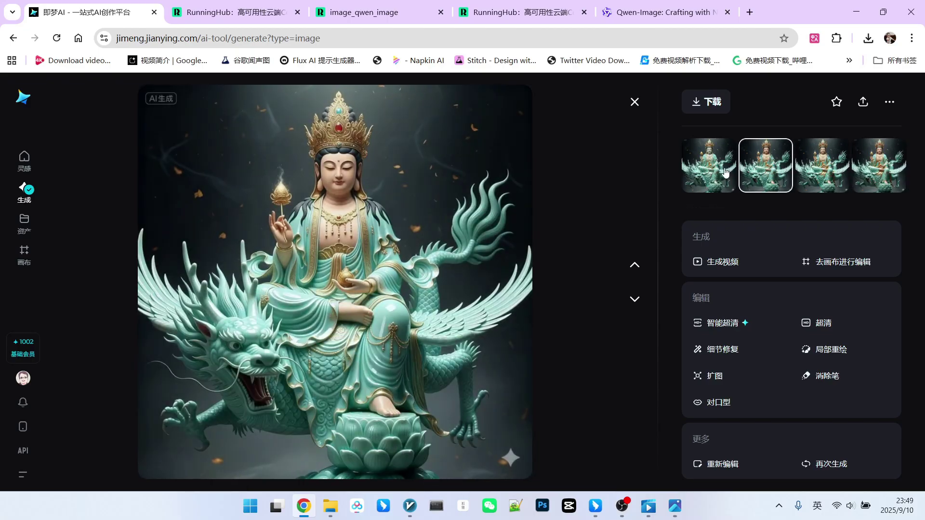
{"action": "left_click", "coordinate": [723, 171]}
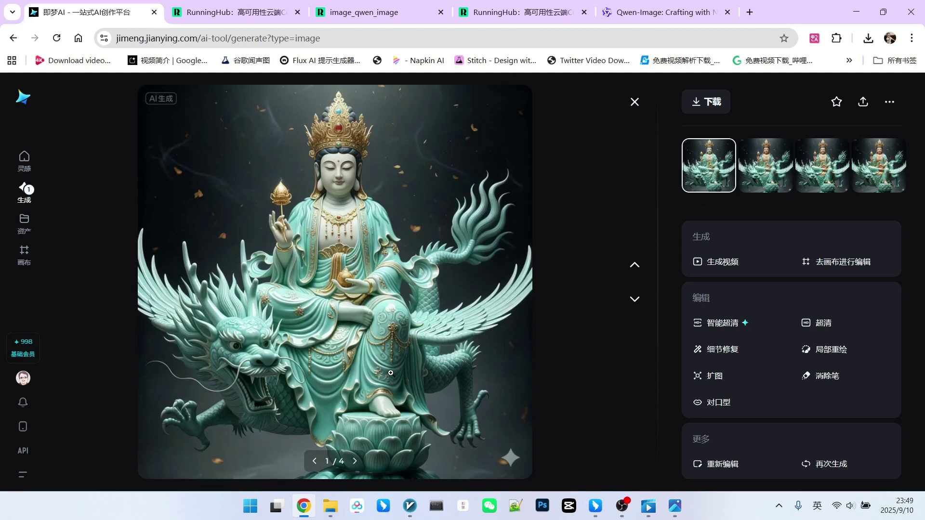
{"action": "left_click", "coordinate": [766, 166]}
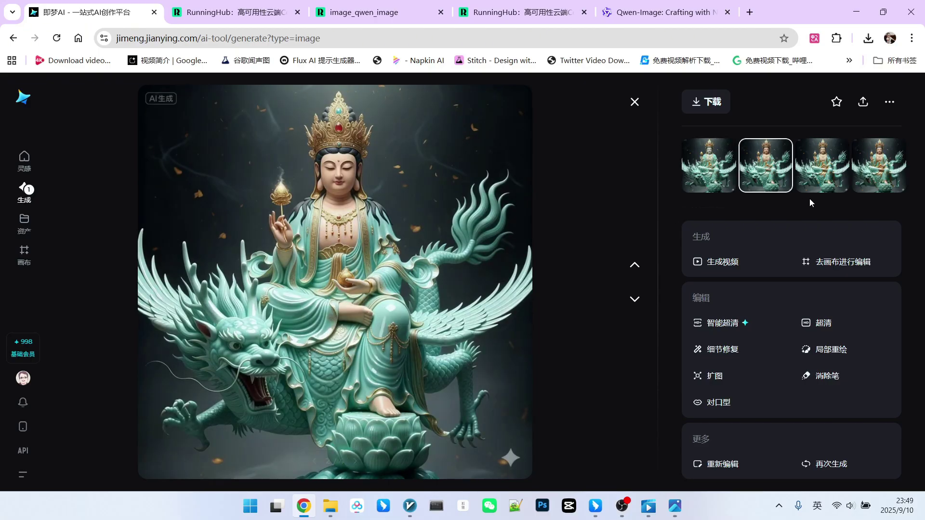
{"action": "left_click", "coordinate": [821, 174]}
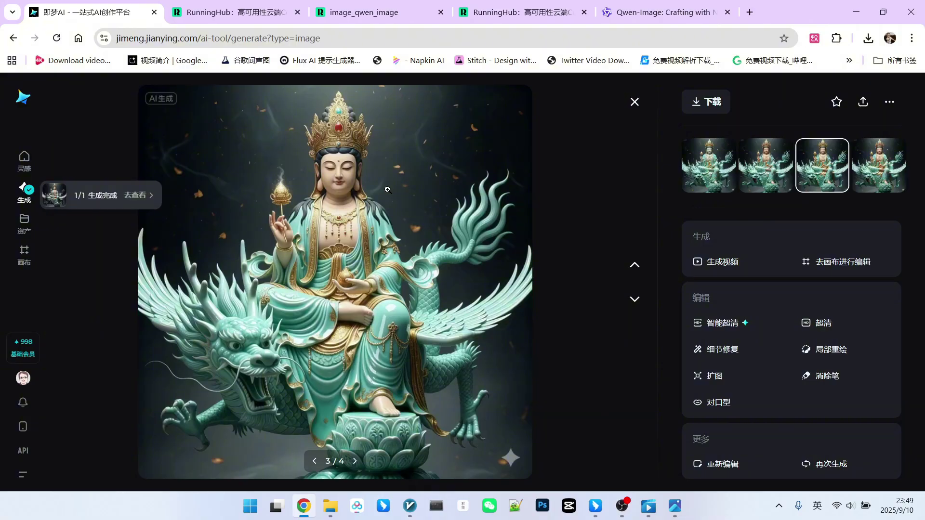
{"action": "left_click", "coordinate": [635, 102]}
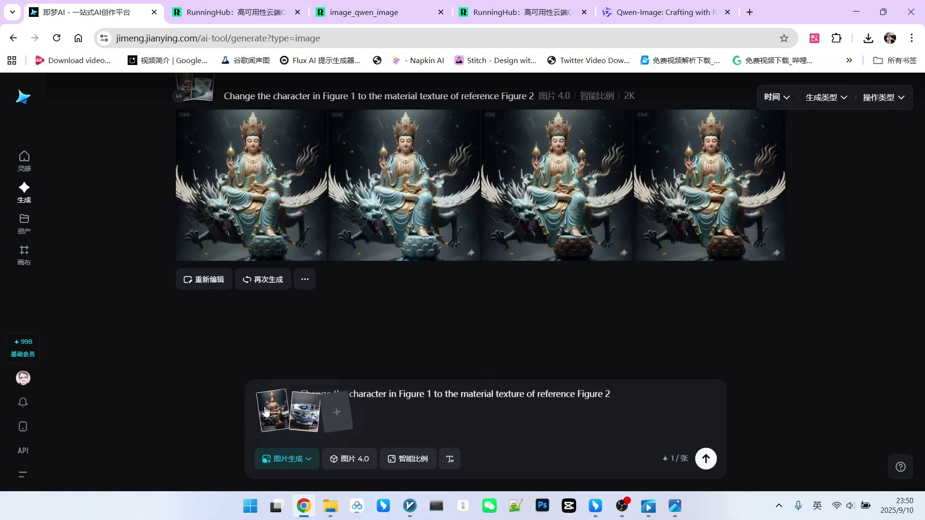
Preview the reference images, including the blue-and-white lotus bowl.
{"action": "left_click", "coordinate": [332, 414]}
{"action": "left_click", "coordinate": [672, 128]}
{"action": "left_click", "coordinate": [299, 412]}
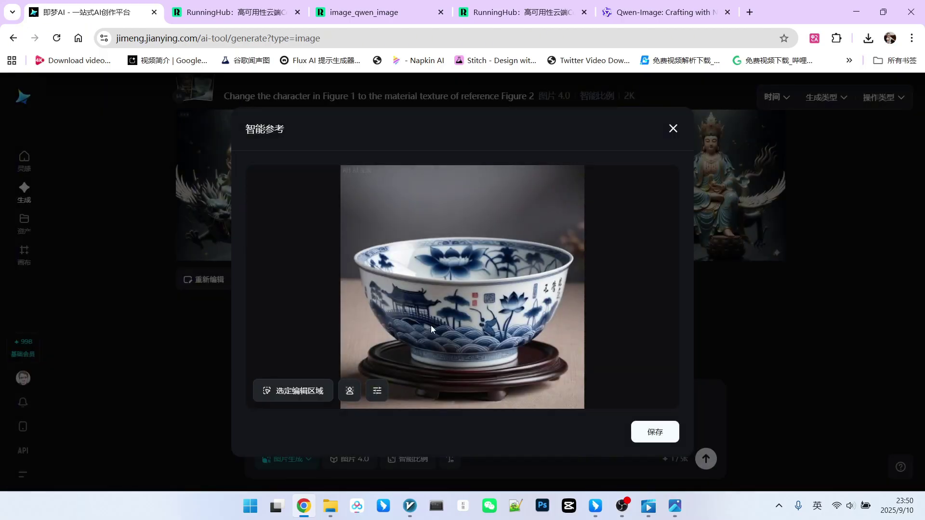
{"action": "left_click", "coordinate": [674, 130]}
Open the blue-and-white Guanyin result and view the four-armed variant.
{"action": "left_click", "coordinate": [526, 256]}
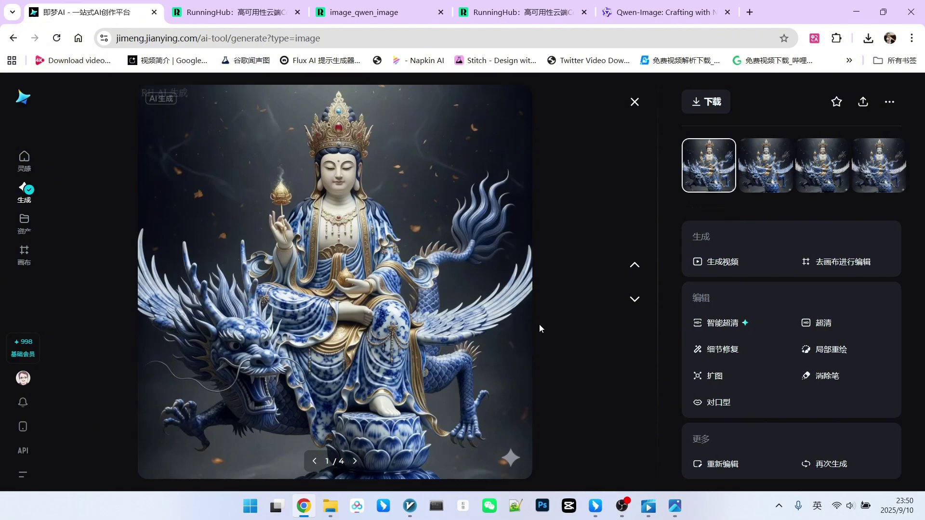
{"action": "left_click", "coordinate": [755, 188]}
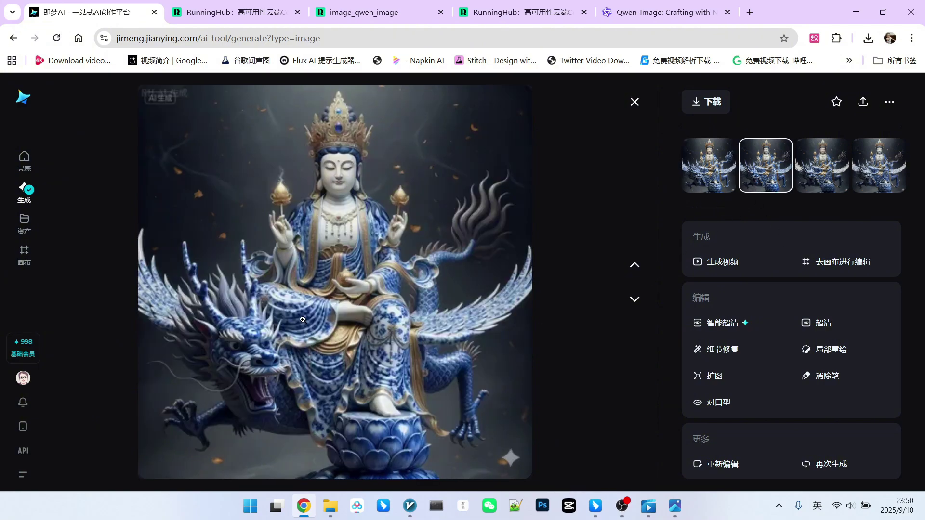
{"action": "key", "text": "Escape"}
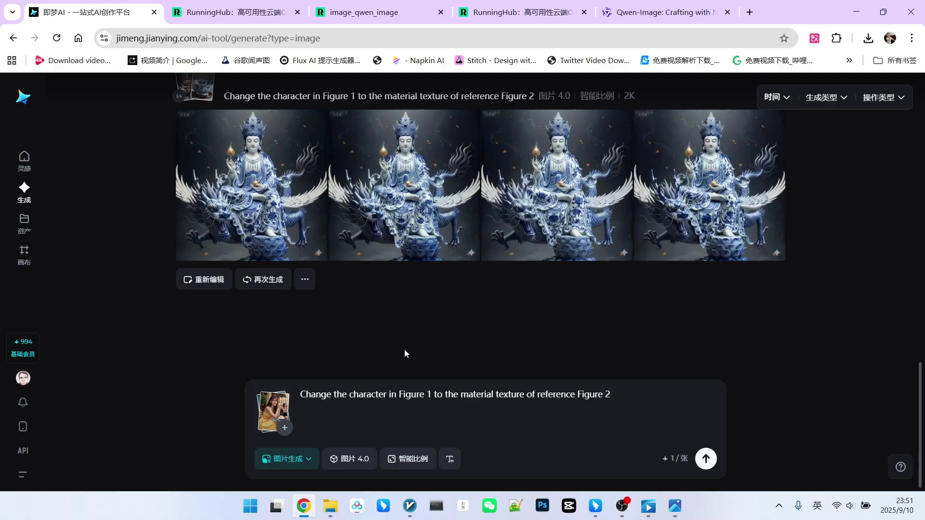
Review the rooftop-dusk and yellow-dress café references, select the prompt text to replace, and open the relit result.
{"action": "left_click", "coordinate": [260, 402]}
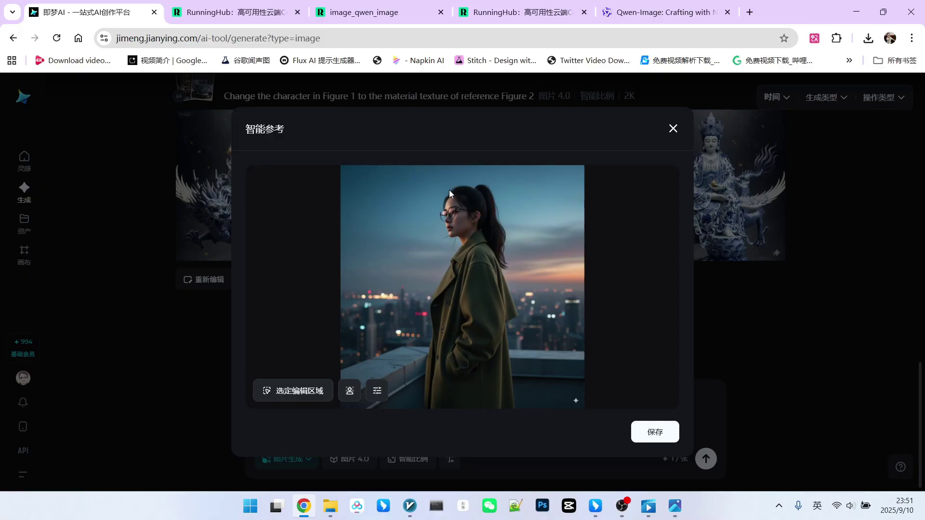
{"action": "key", "text": "Escape"}
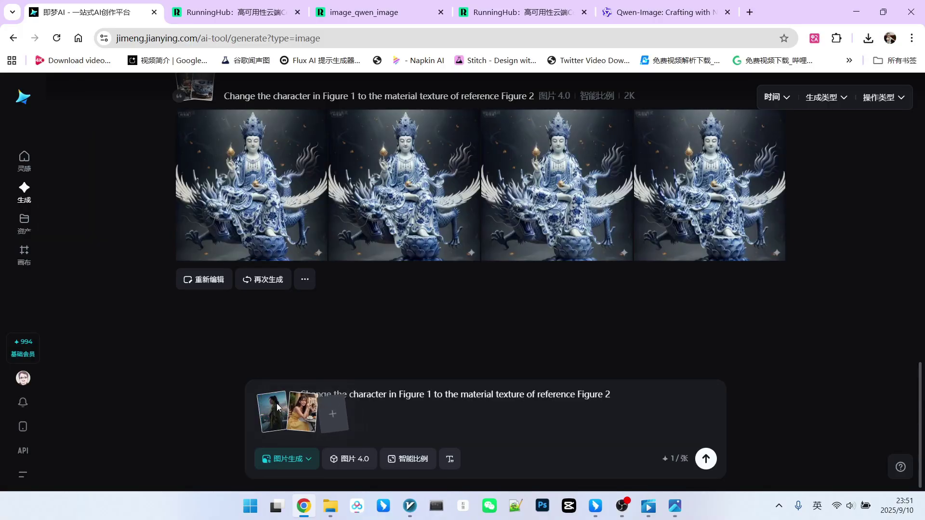
{"action": "left_click", "coordinate": [303, 410]}
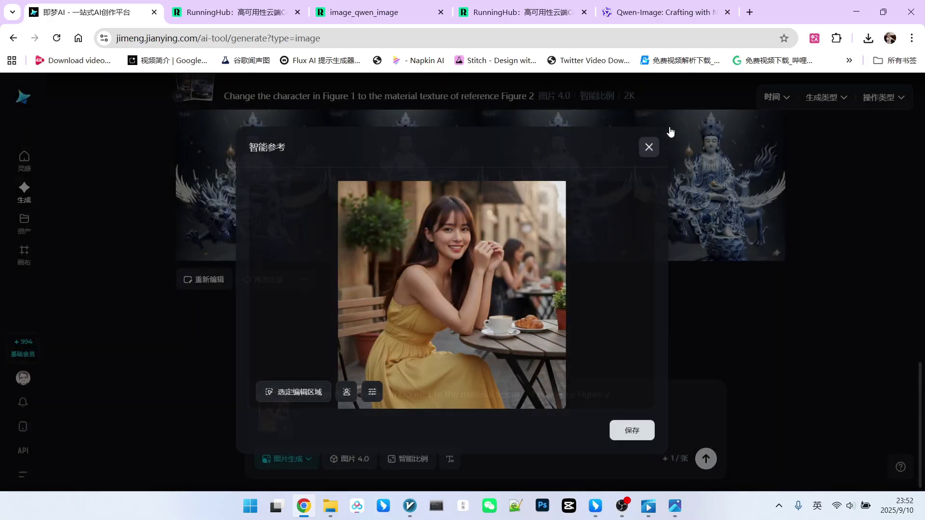
{"action": "left_click", "coordinate": [673, 128]}
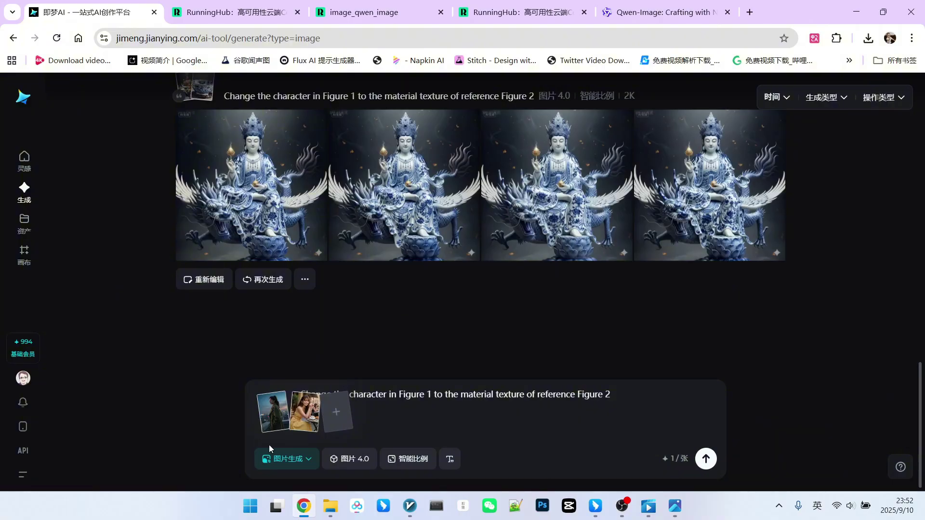
{"action": "left_click_drag", "start_coordinate": [326, 394], "coordinate": [621, 394]}
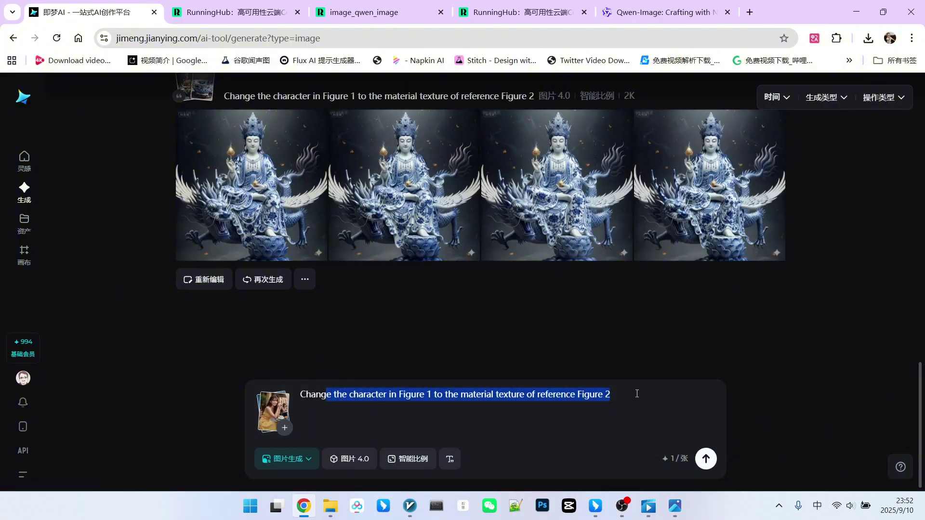
{"action": "left_click", "coordinate": [273, 412]}
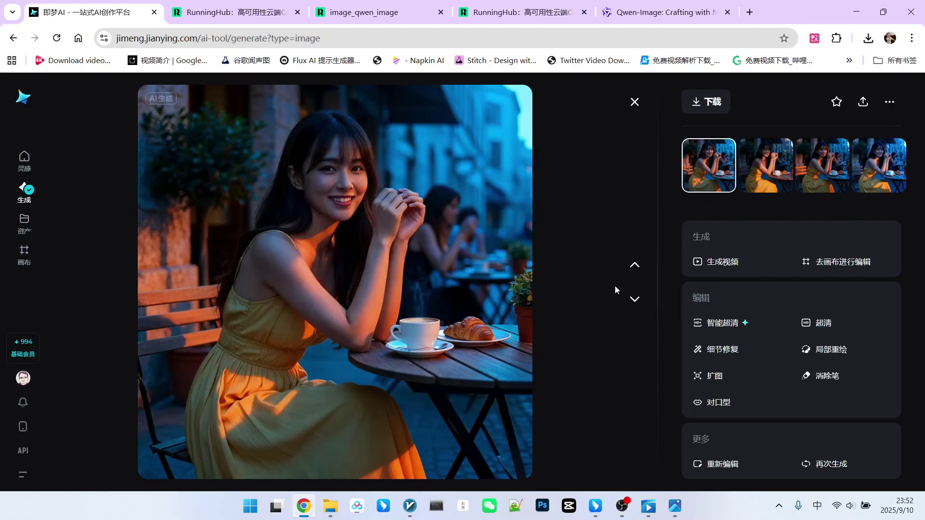
Compare relit café variants 2, 3 and 4 in the viewer.
{"action": "left_click", "coordinate": [773, 169]}
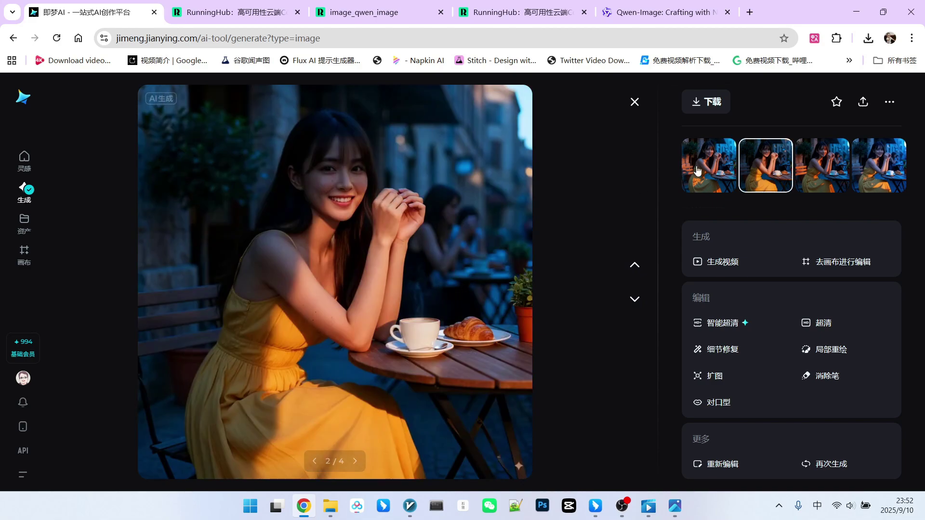
{"action": "left_click", "coordinate": [818, 167]}
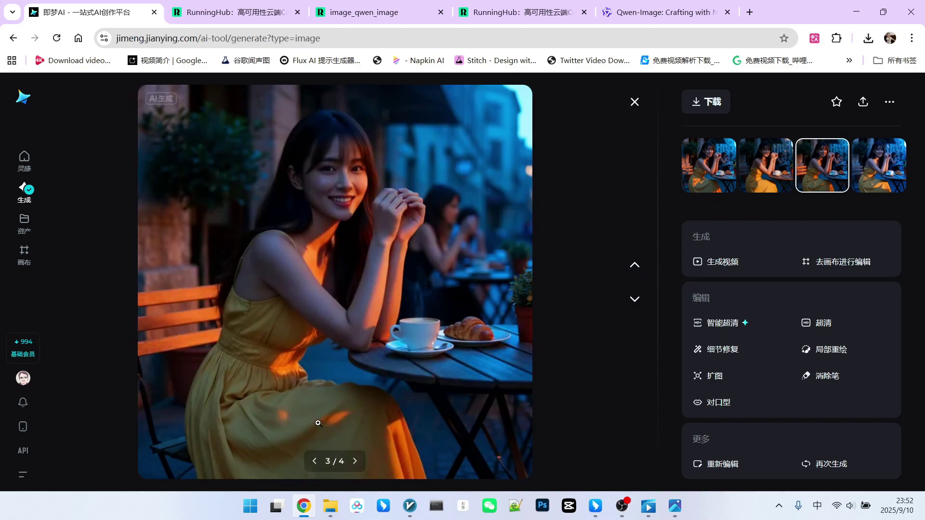
{"action": "left_click", "coordinate": [884, 166]}
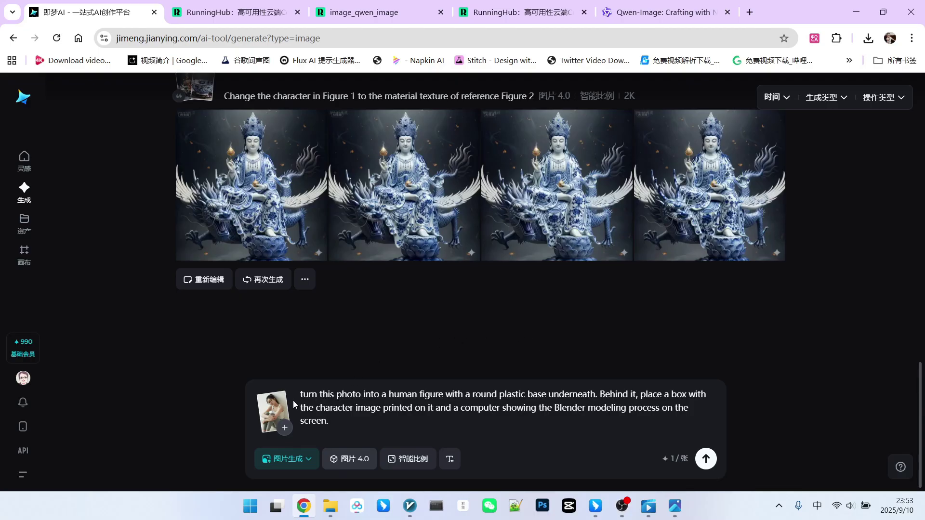
Check the sitting-woman reference photo and submit the figurine prompt.
{"action": "left_click", "coordinate": [277, 408]}
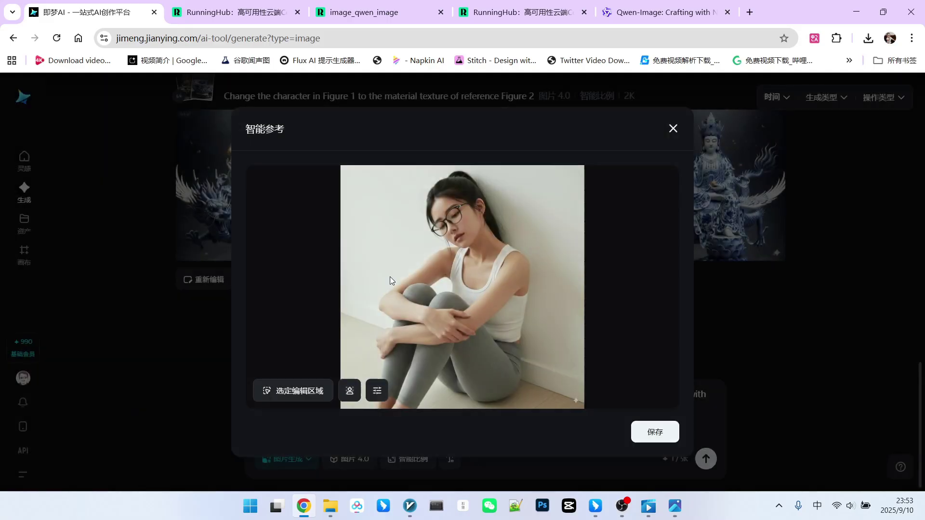
{"action": "left_click", "coordinate": [673, 128]}
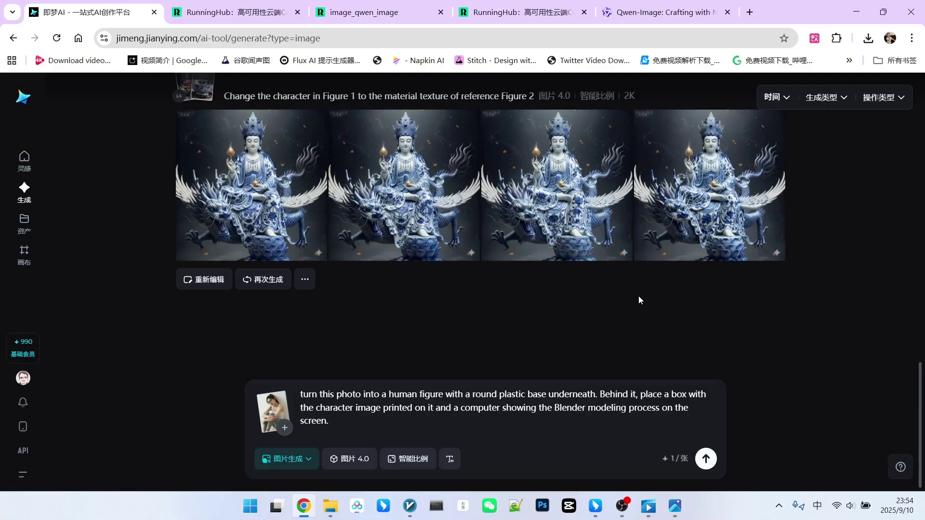
{"action": "key", "text": "Return"}
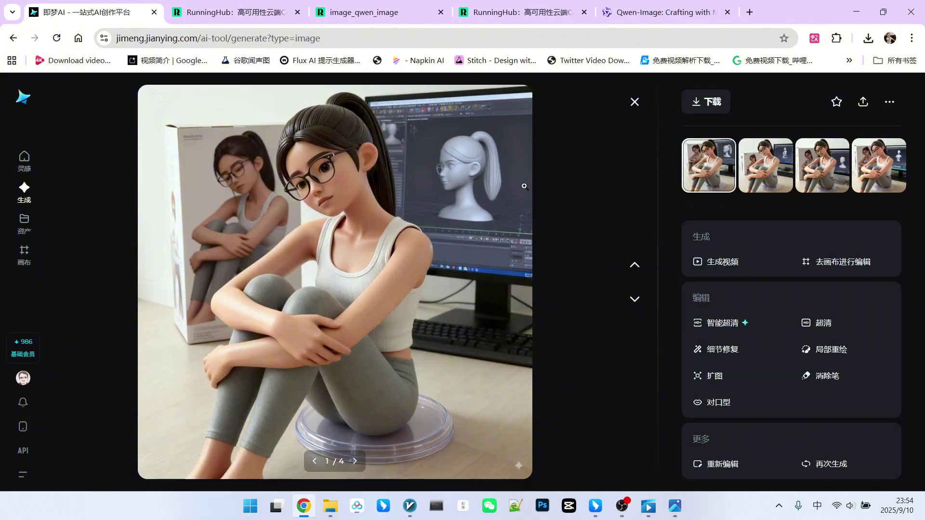
Browse the generated figurine results, then close the viewer.
{"action": "left_click", "coordinate": [749, 178]}
{"action": "left_click", "coordinate": [823, 166]}
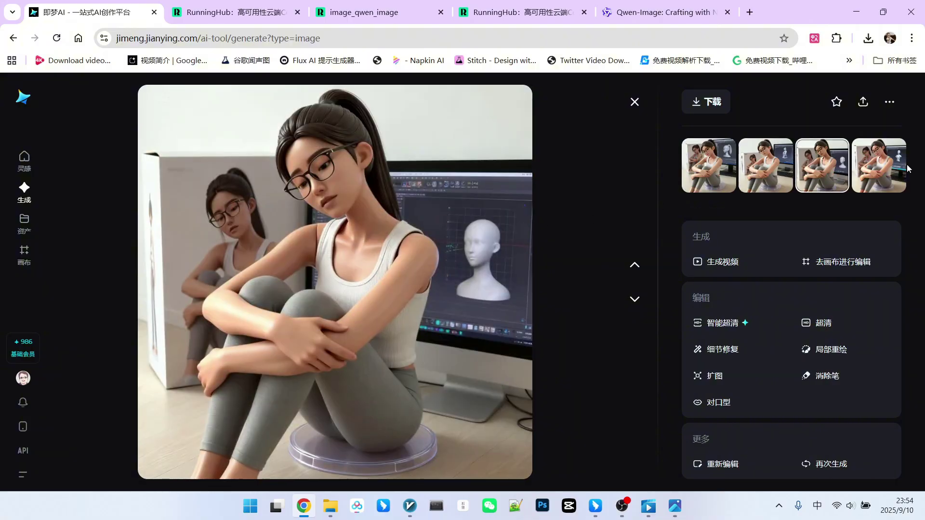
{"action": "key", "text": "Escape"}
{"action": "mouse_move", "coordinate": [270, 404]}
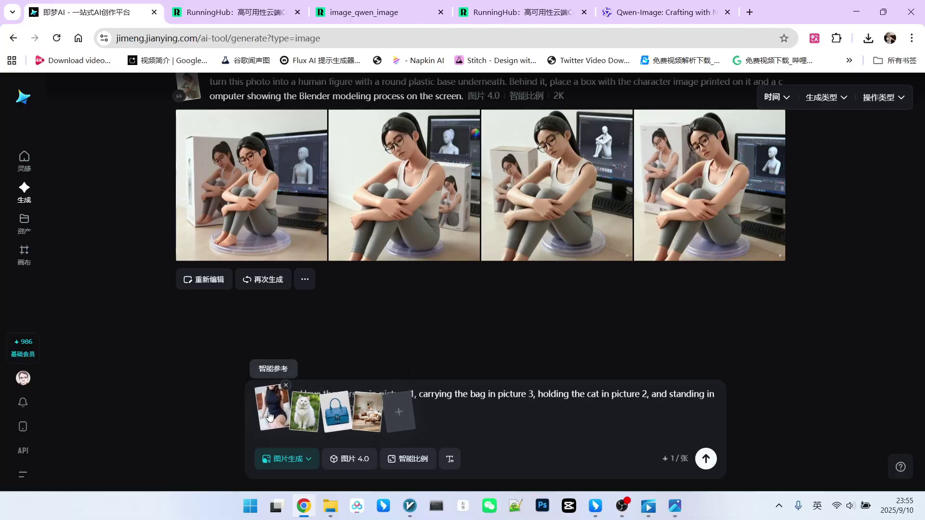
Inspect the woman, cat and remaining reference images for the composite.
{"action": "left_click", "coordinate": [268, 413]}
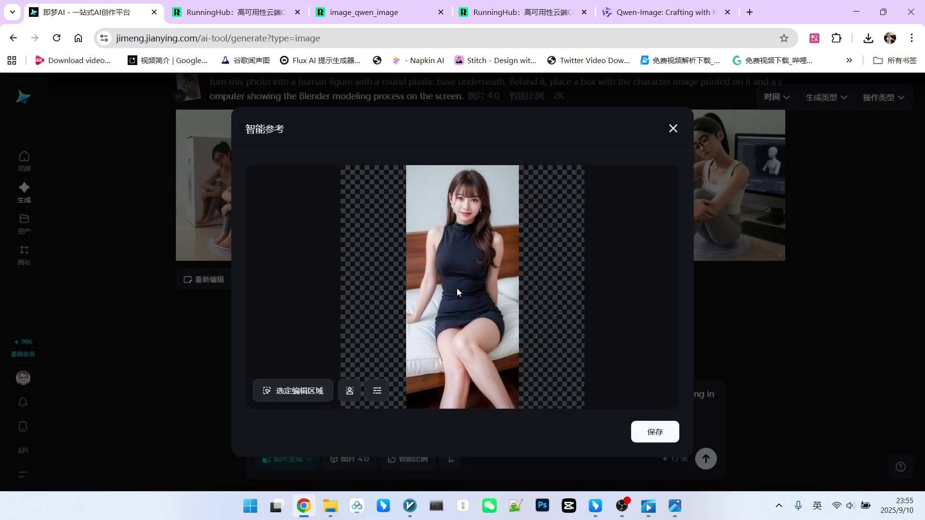
{"action": "left_click", "coordinate": [673, 128]}
{"action": "left_click", "coordinate": [310, 410]}
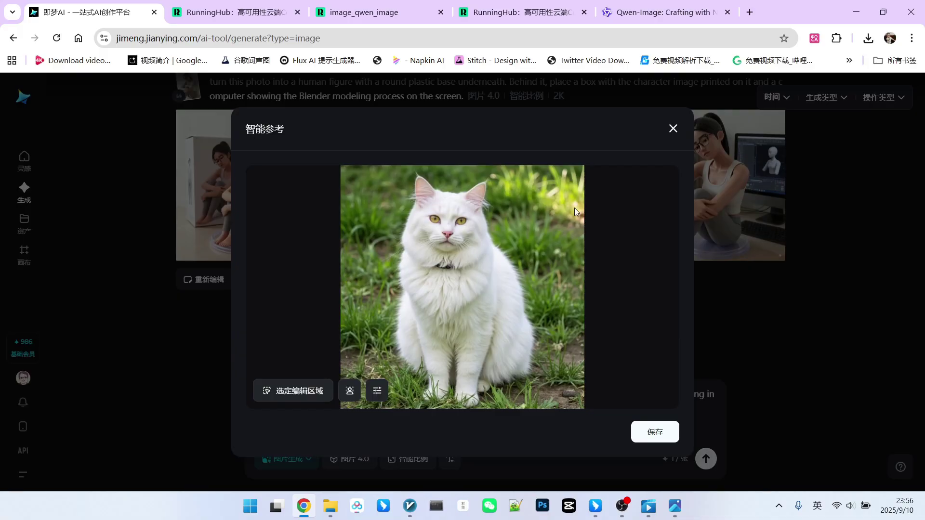
{"action": "left_click", "coordinate": [673, 129]}
{"action": "left_click", "coordinate": [333, 412]}
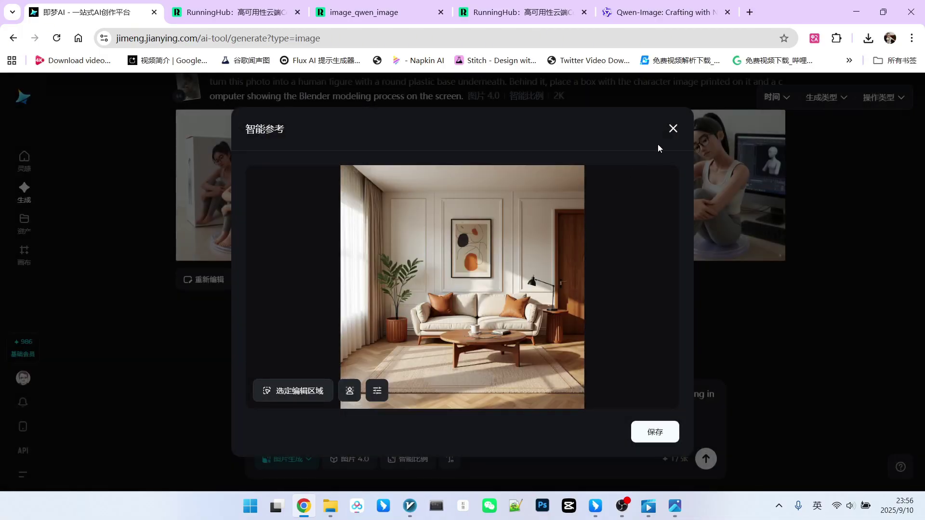
{"action": "left_click", "coordinate": [673, 129]}
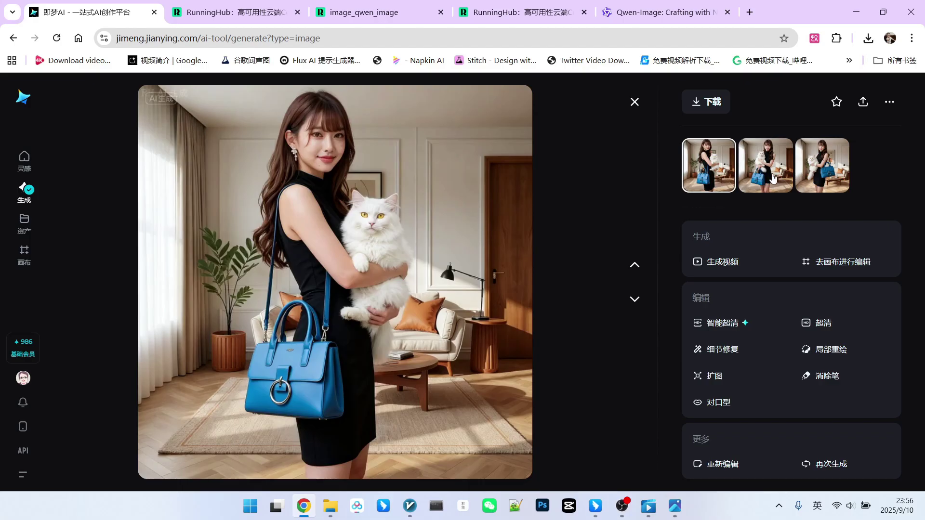
Flip through the living-room composites of the woman with cat and blue bag, then close the viewer.
{"action": "left_click", "coordinate": [773, 179]}
{"action": "left_click", "coordinate": [825, 176]}
{"action": "left_click", "coordinate": [772, 178]}
{"action": "left_click", "coordinate": [723, 175]}
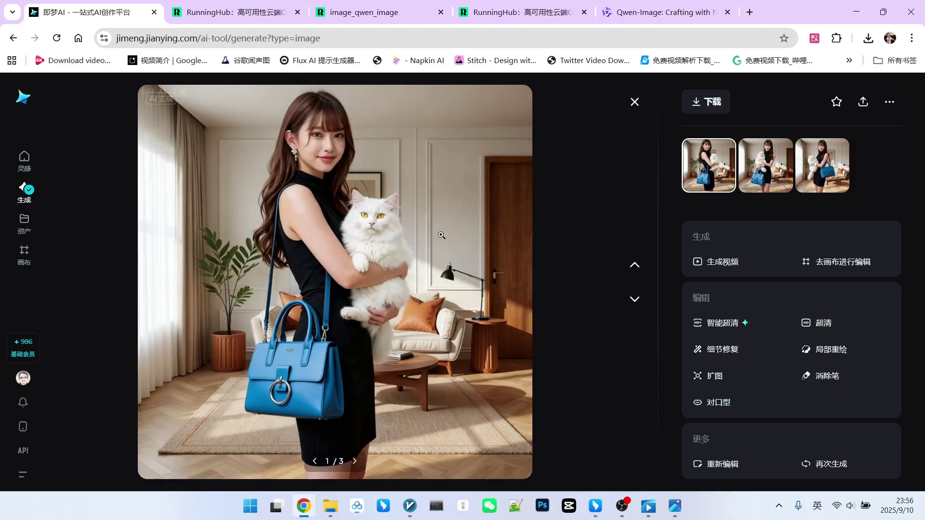
{"action": "left_click", "coordinate": [748, 169]}
{"action": "left_click", "coordinate": [821, 168]}
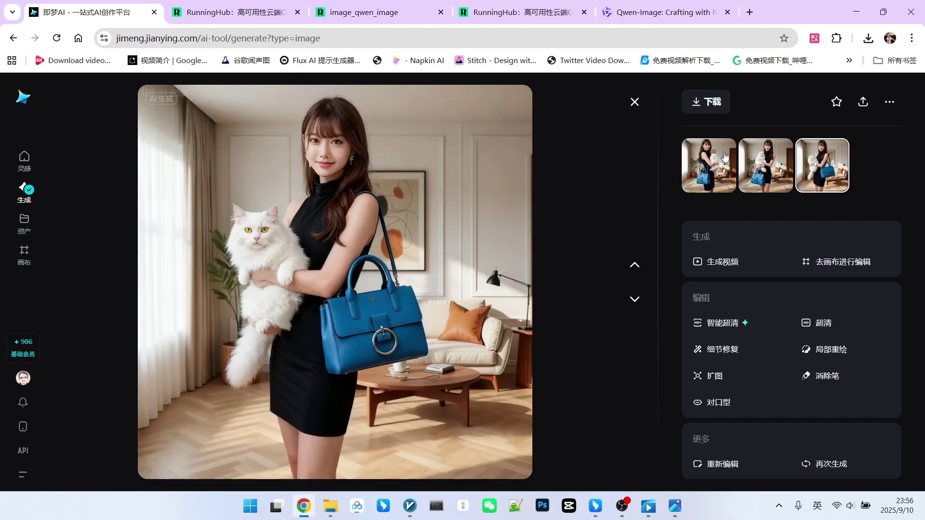
{"action": "left_click", "coordinate": [634, 103]}
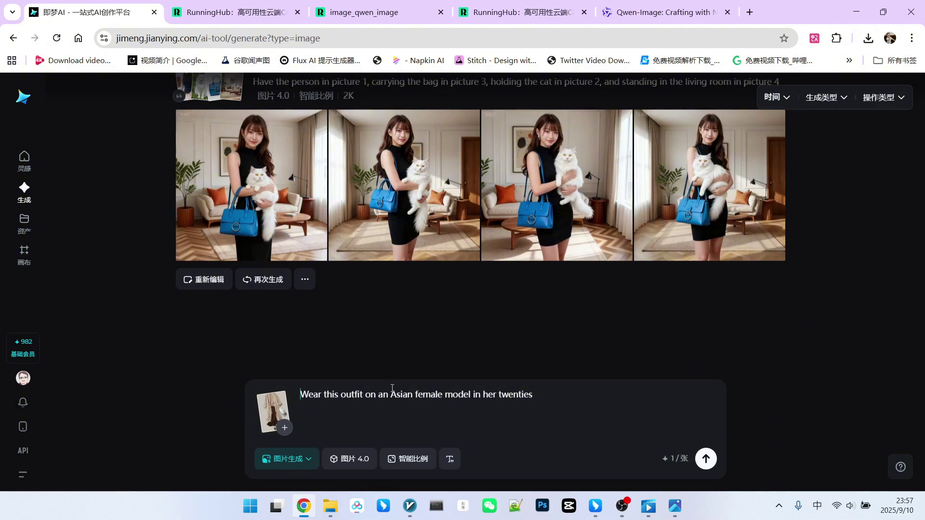
Check the outfit reference image and submit the try-on prompt.
{"action": "left_click", "coordinate": [273, 409]}
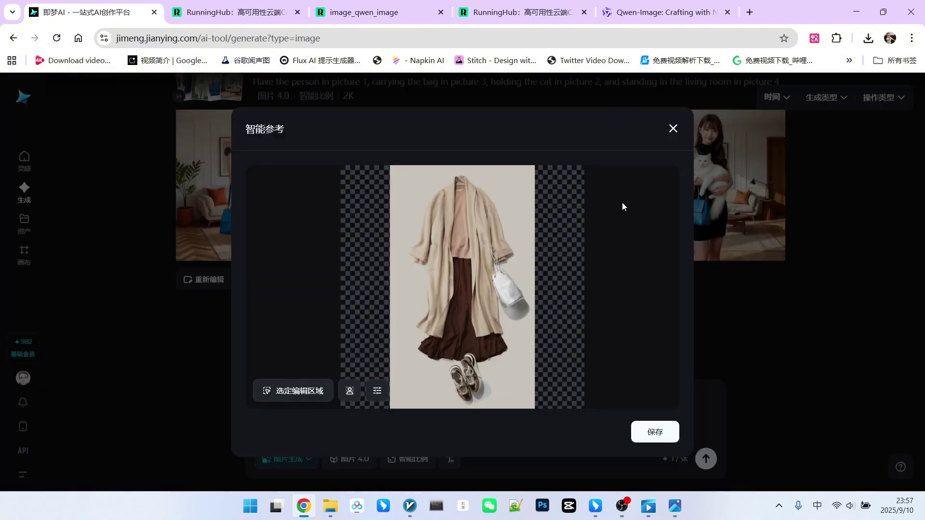
{"action": "left_click", "coordinate": [673, 128]}
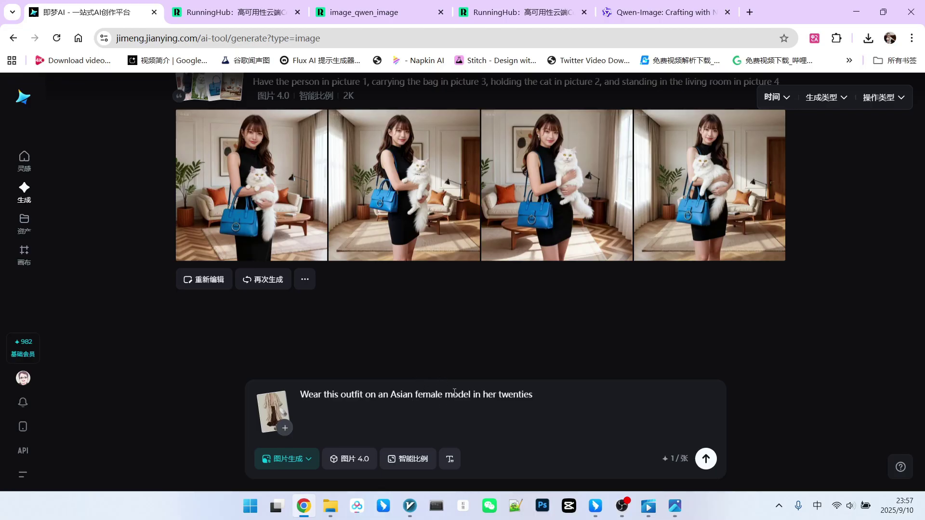
{"action": "key", "text": "Return"}
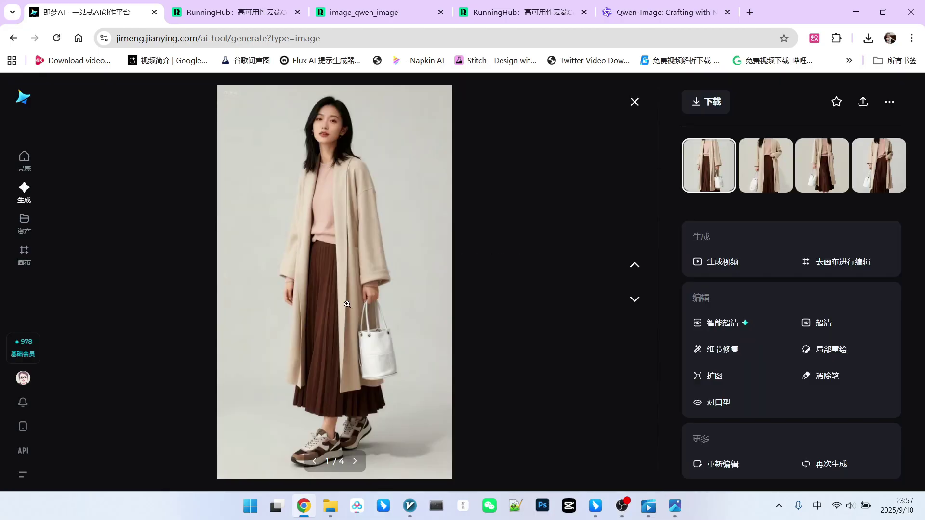
Compare all four beige-coat outfit images twice, then close the viewer.
{"action": "left_click", "coordinate": [765, 166]}
{"action": "left_click", "coordinate": [819, 178]}
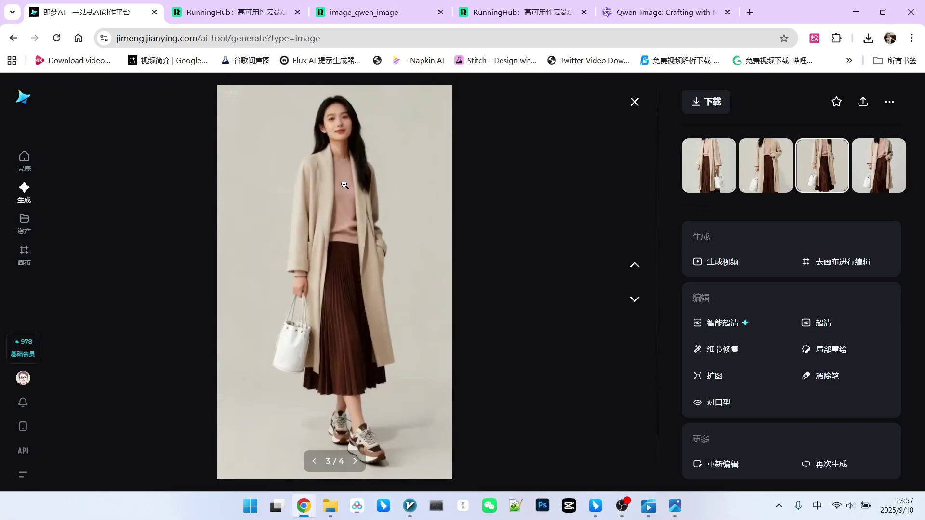
{"action": "left_click", "coordinate": [882, 170]}
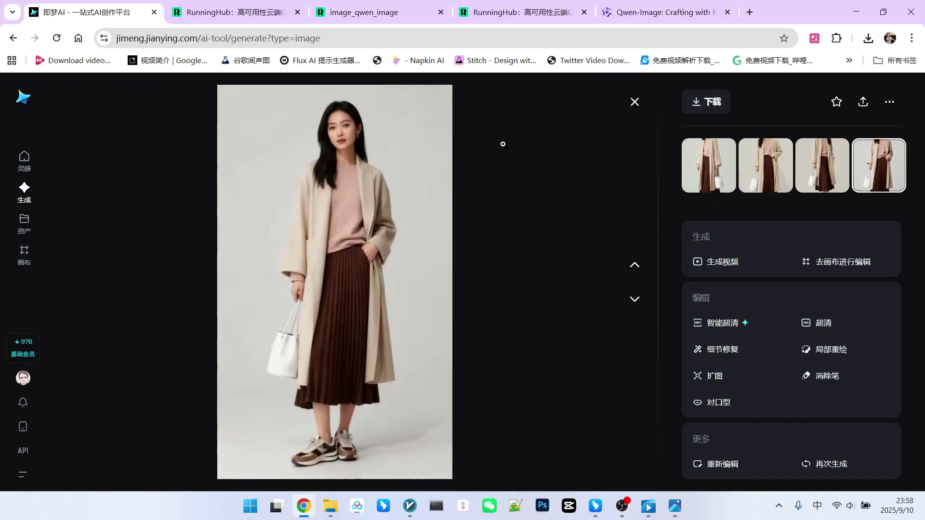
{"action": "left_click", "coordinate": [713, 181]}
{"action": "left_click", "coordinate": [764, 184]}
{"action": "left_click", "coordinate": [814, 181]}
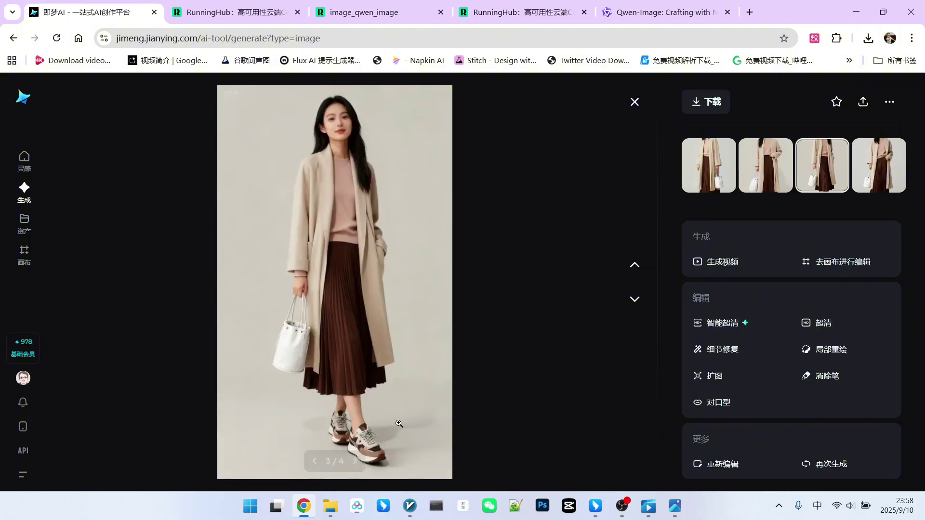
{"action": "left_click", "coordinate": [885, 184]}
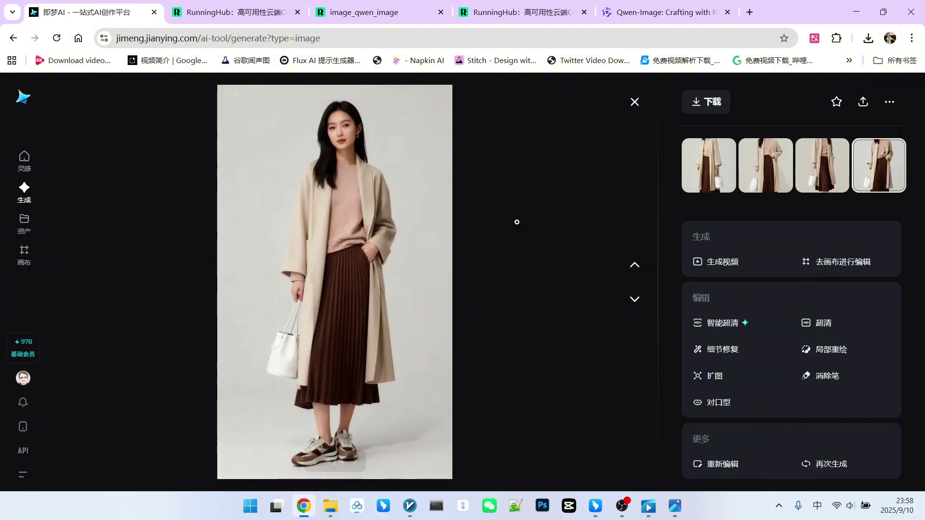
{"action": "key", "text": "Escape"}
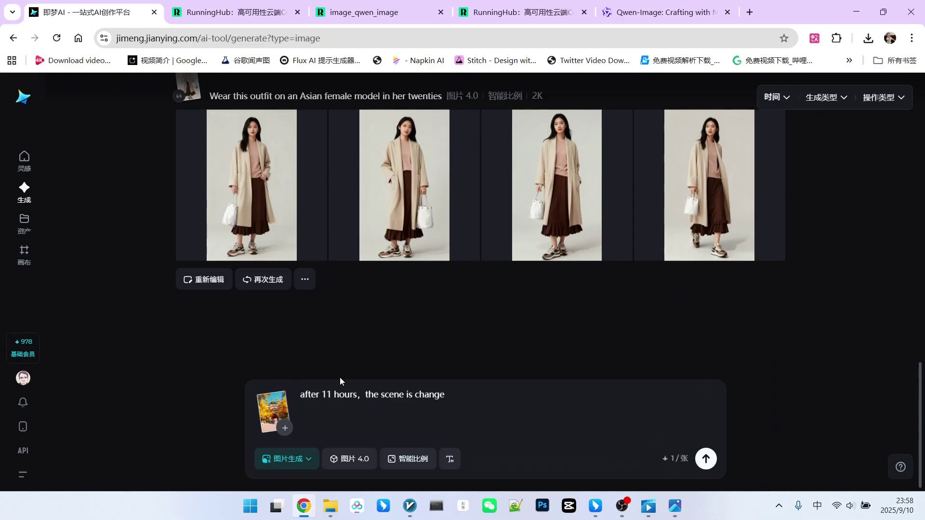
Check the golden-tree temple reference and generate its later-in-the-day version.
{"action": "left_click", "coordinate": [279, 414]}
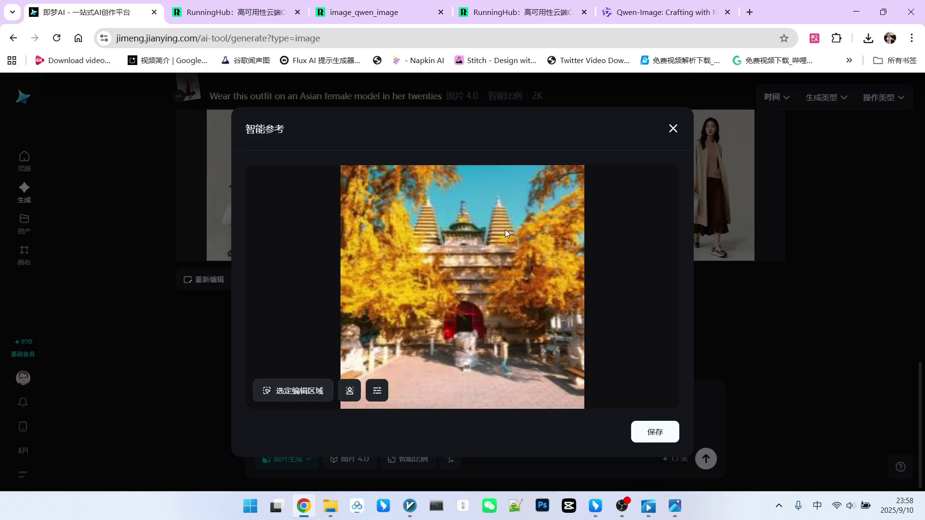
{"action": "left_click", "coordinate": [673, 129]}
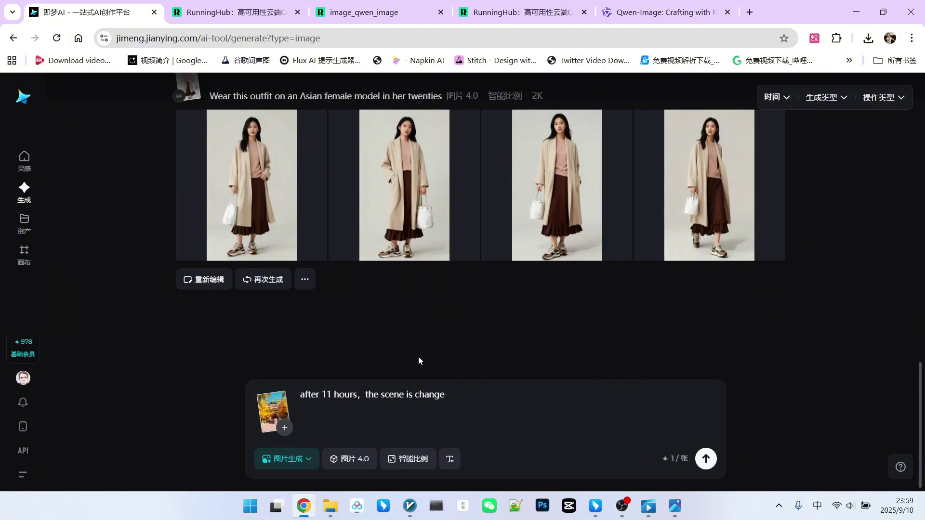
{"action": "left_click", "coordinate": [705, 459]}
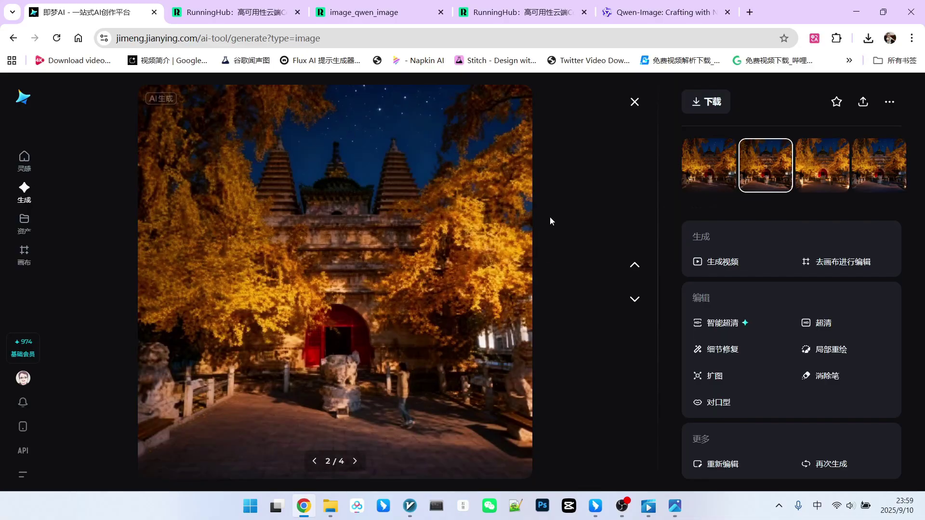
Browse the four night-time temple images, then close the viewer.
{"action": "left_click", "coordinate": [829, 171]}
{"action": "left_click", "coordinate": [750, 179]}
{"action": "left_click", "coordinate": [840, 171]}
{"action": "left_click", "coordinate": [894, 174]}
{"action": "left_click", "coordinate": [835, 175]}
{"action": "left_click", "coordinate": [759, 173]}
{"action": "left_click", "coordinate": [713, 177]}
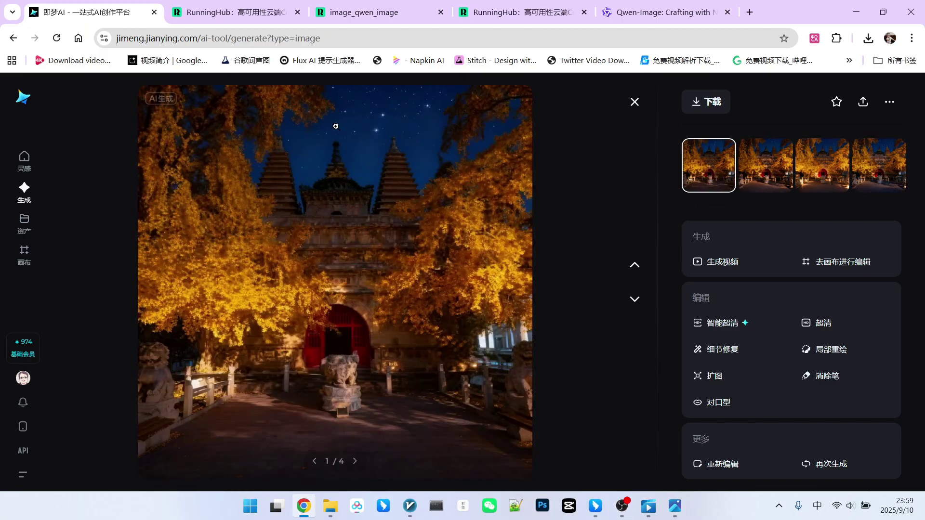
{"action": "key", "text": "Escape"}
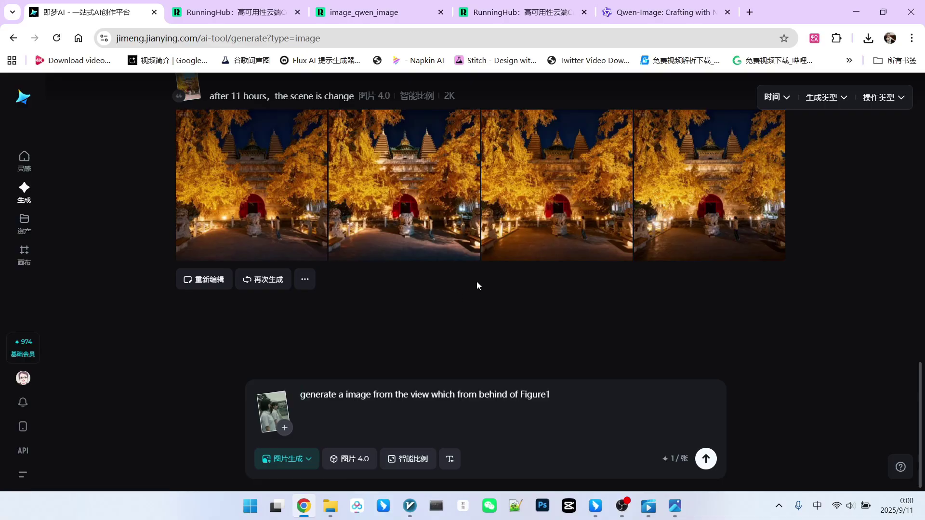
Check the two schoolgirls reference photo, then open the new back-view result.
{"action": "left_click", "coordinate": [273, 411]}
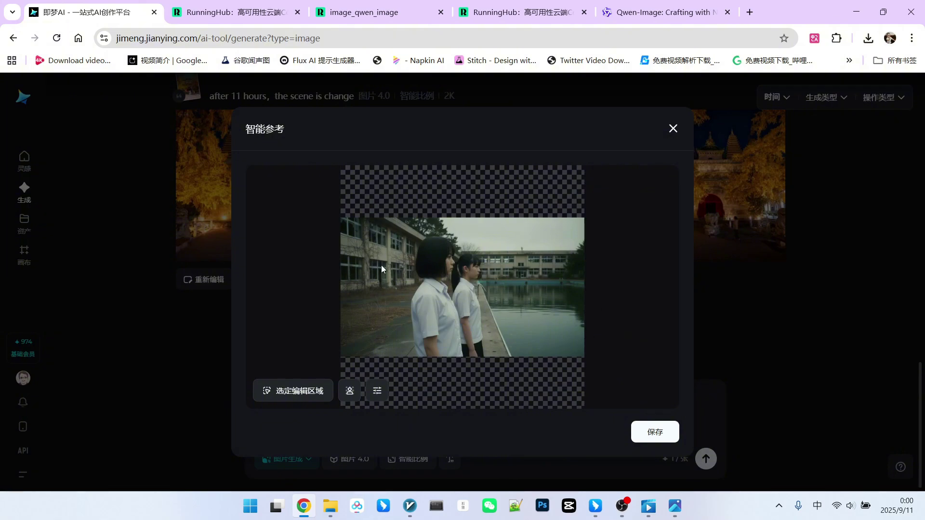
{"action": "left_click", "coordinate": [674, 129]}
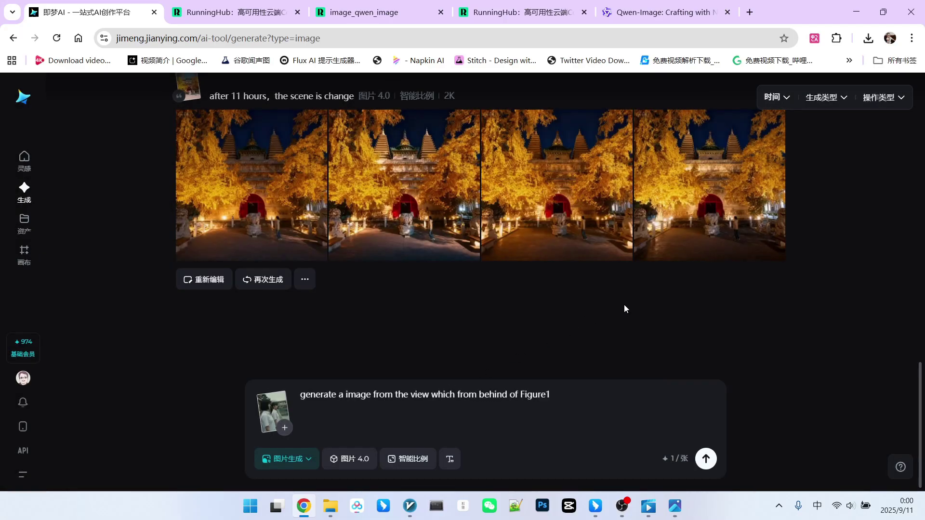
{"action": "left_click", "coordinate": [582, 288]}
Compare the four images showing the schoolgirls from behind by the pool.
{"action": "left_click", "coordinate": [879, 165]}
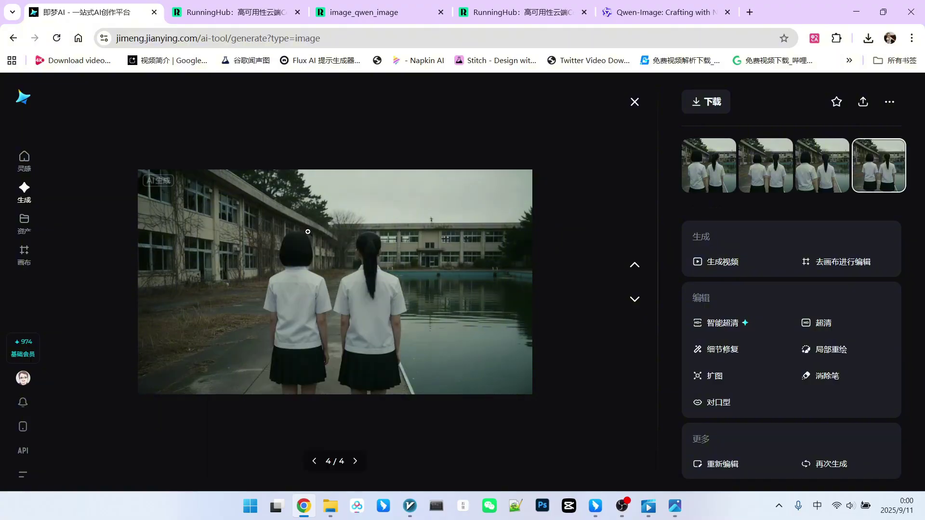
{"action": "left_click", "coordinate": [717, 174]}
{"action": "key", "text": "Left"}
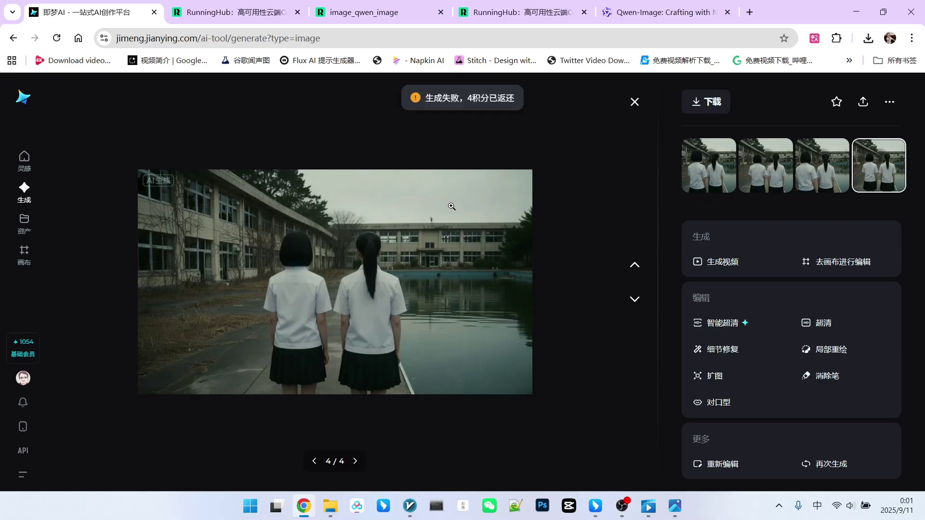
{"action": "left_click", "coordinate": [763, 173]}
{"action": "left_click", "coordinate": [732, 171]}
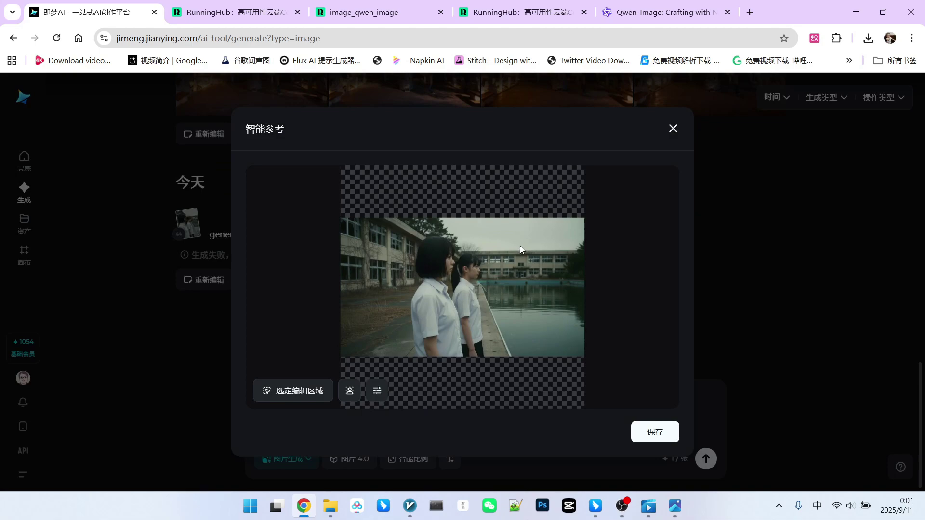